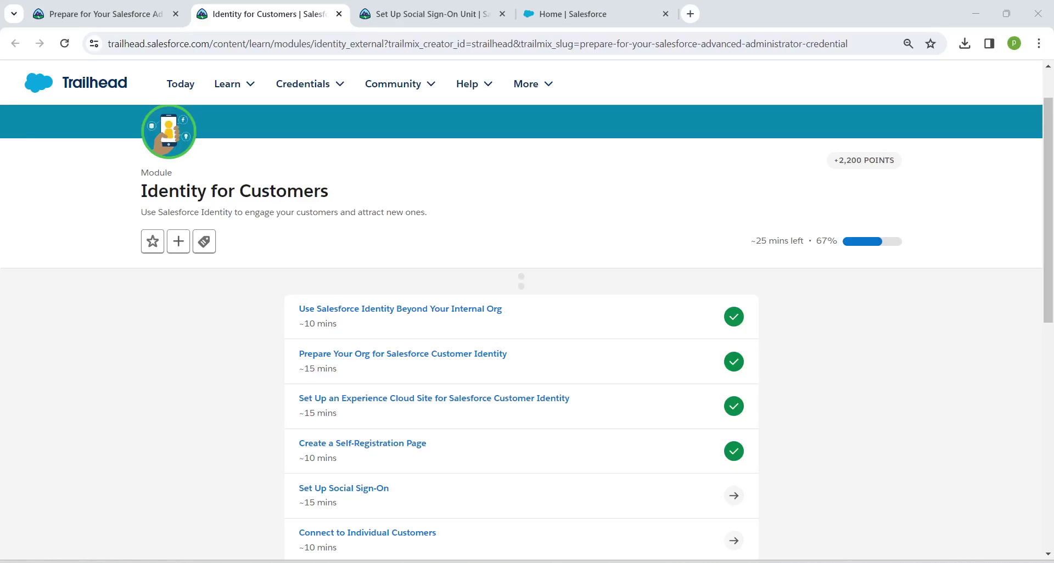
pyautogui.scroll(1, 1048, 219)
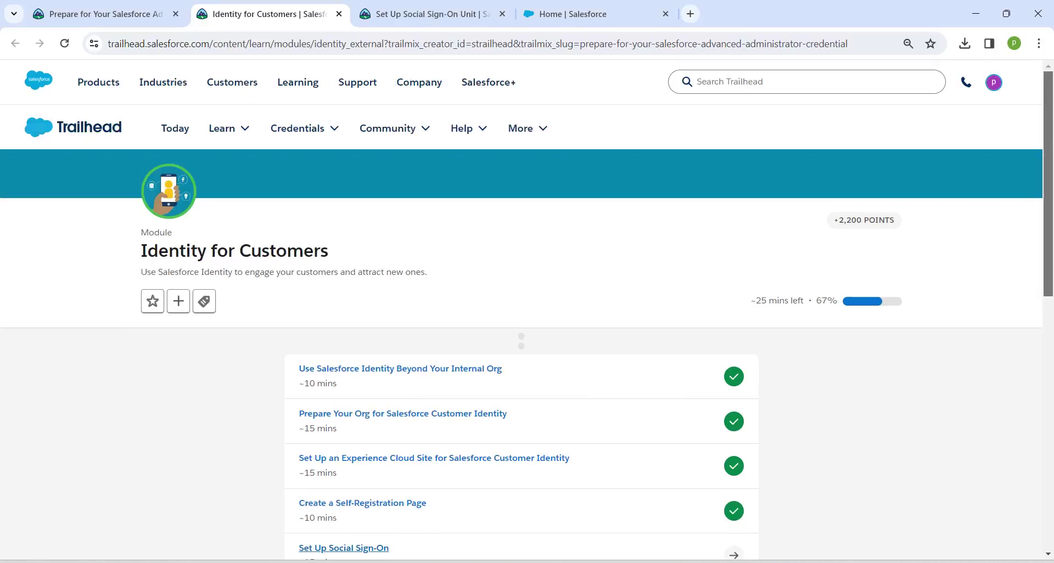
pyautogui.scroll(-1, 522, 315)
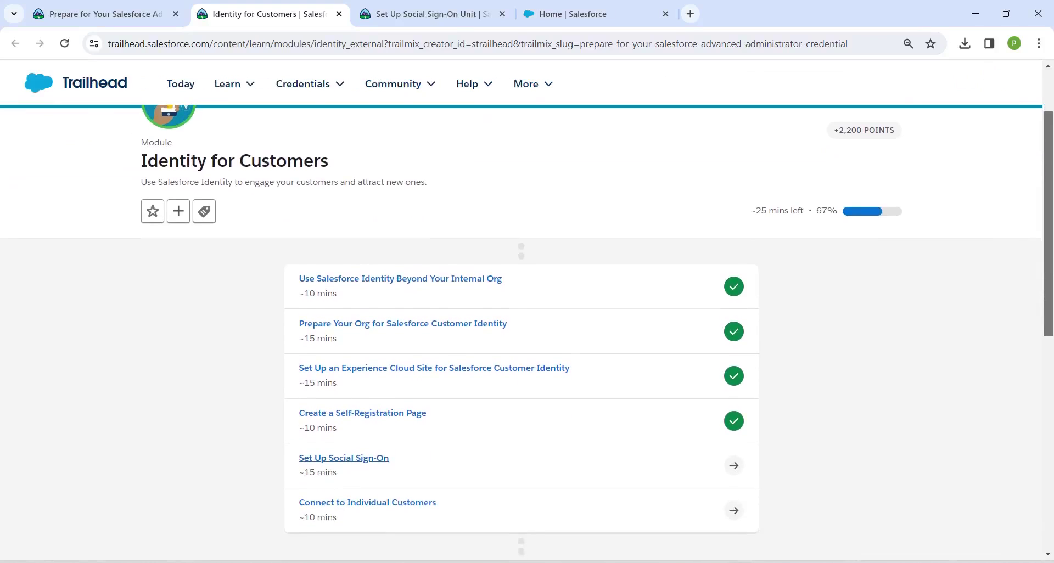
pyautogui.scroll(1, 521, 315)
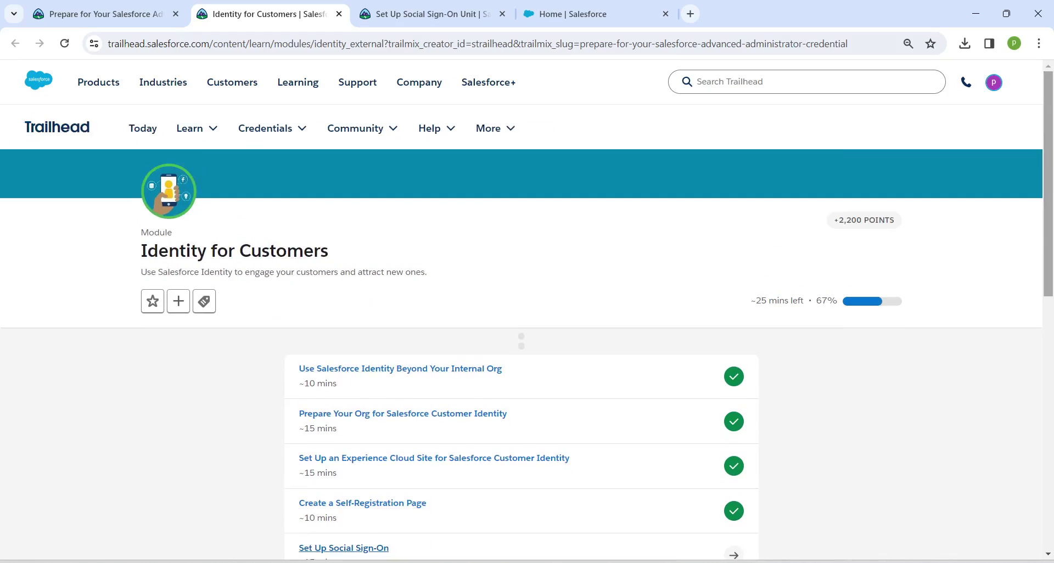
# Step: Check the social sign-on challenge, switch to Salesforce Setup, and find and open the Auth. Providers page using "auth"
pyautogui.click(426, 14)
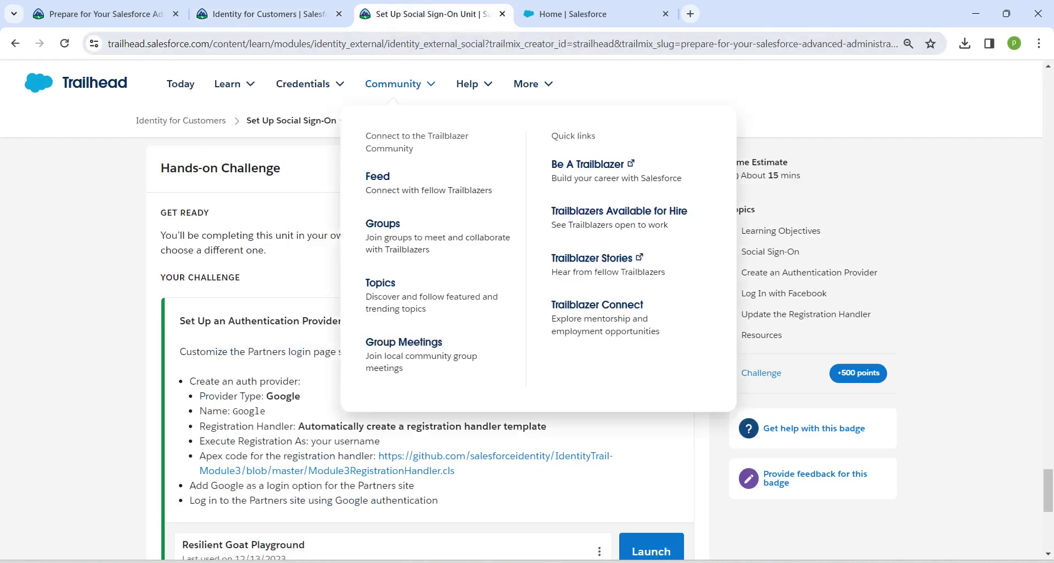
pyautogui.click(573, 14)
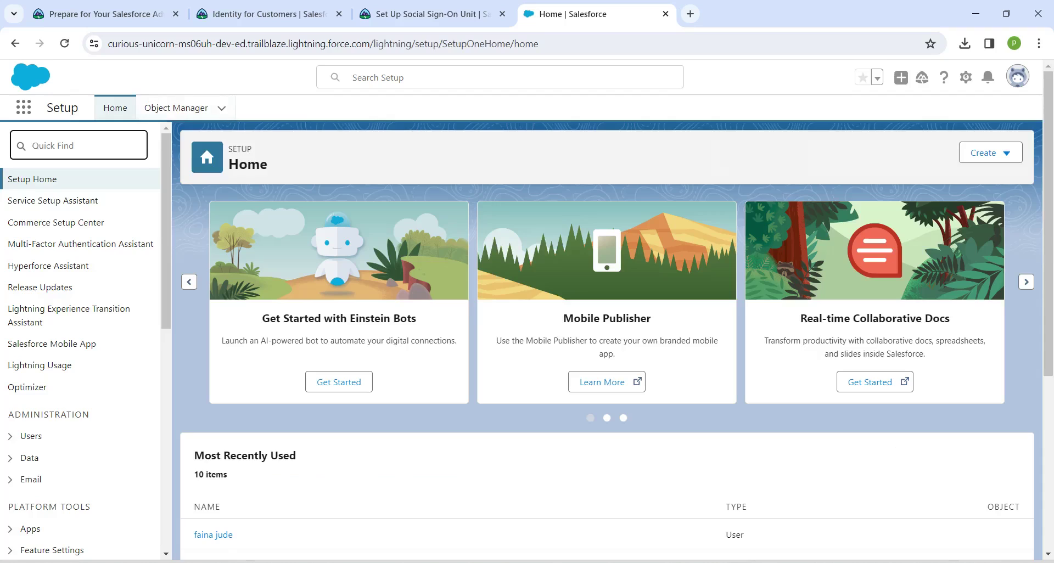
pyautogui.write('auth')
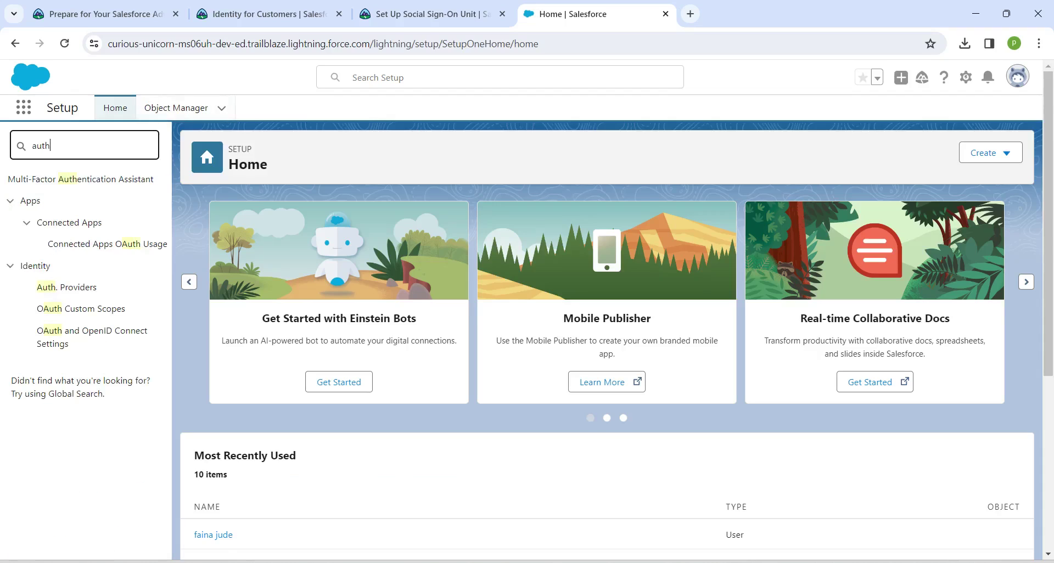
pyautogui.click(67, 287)
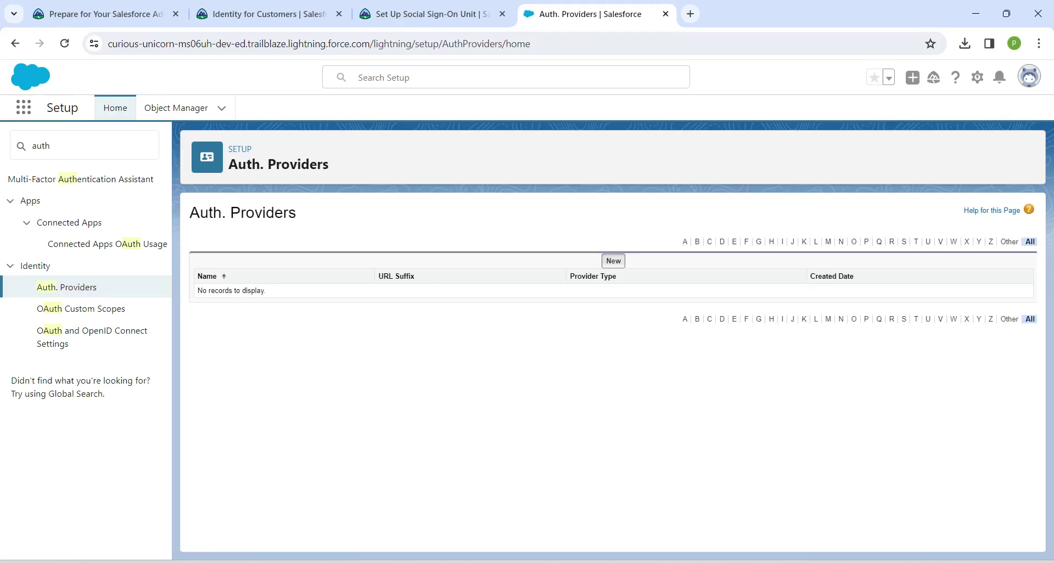
# Step: Start a new auth provider and set its provider type to Google
pyautogui.click(613, 261)
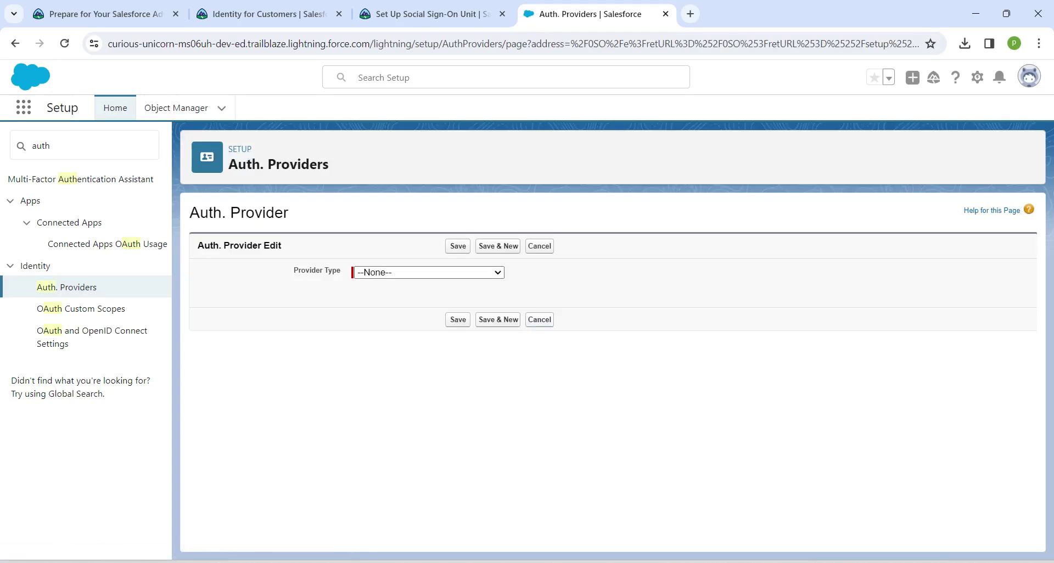
pyautogui.click(429, 272)
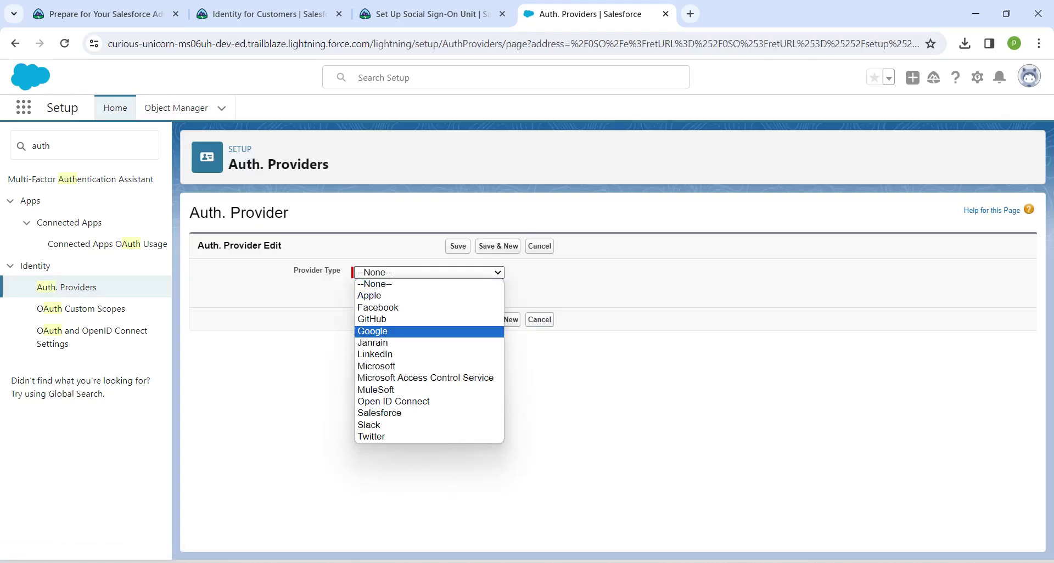
pyautogui.click(384, 332)
# Step: Check the provider name in the Trailhead challenge and set both the Name and URL Suffix to Google
pyautogui.click(409, 290)
pyautogui.click(432, 14)
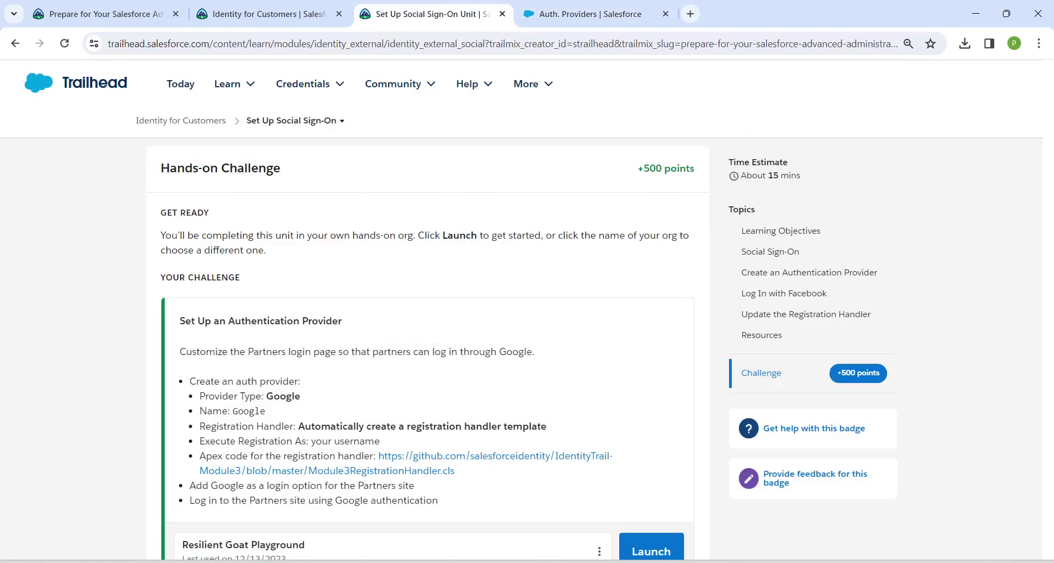
pyautogui.moveTo(233, 411); pyautogui.dragTo(265, 411)
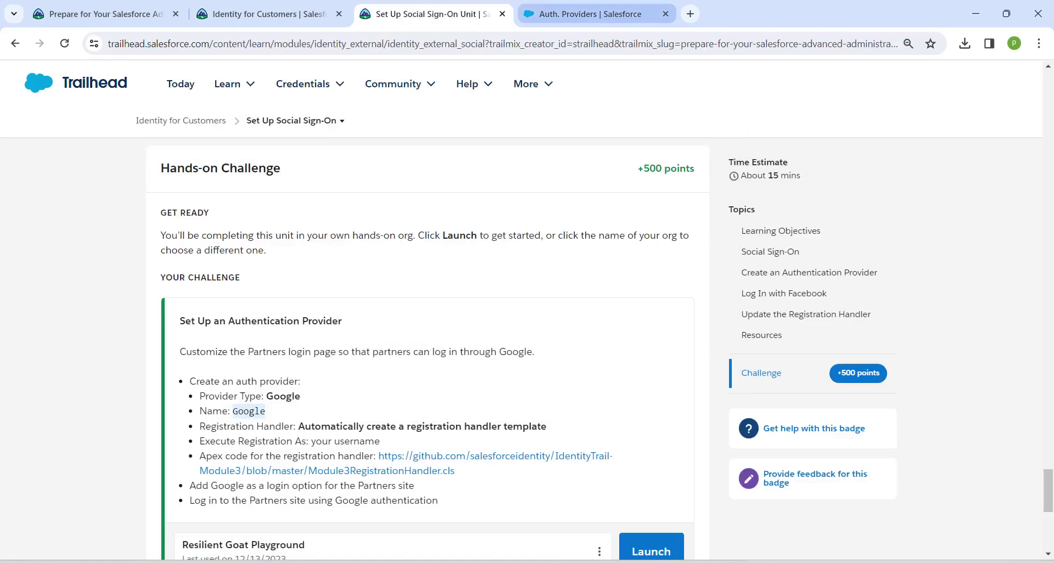
pyautogui.hotkey('ctrl', 'Tab')
pyautogui.write('Google')
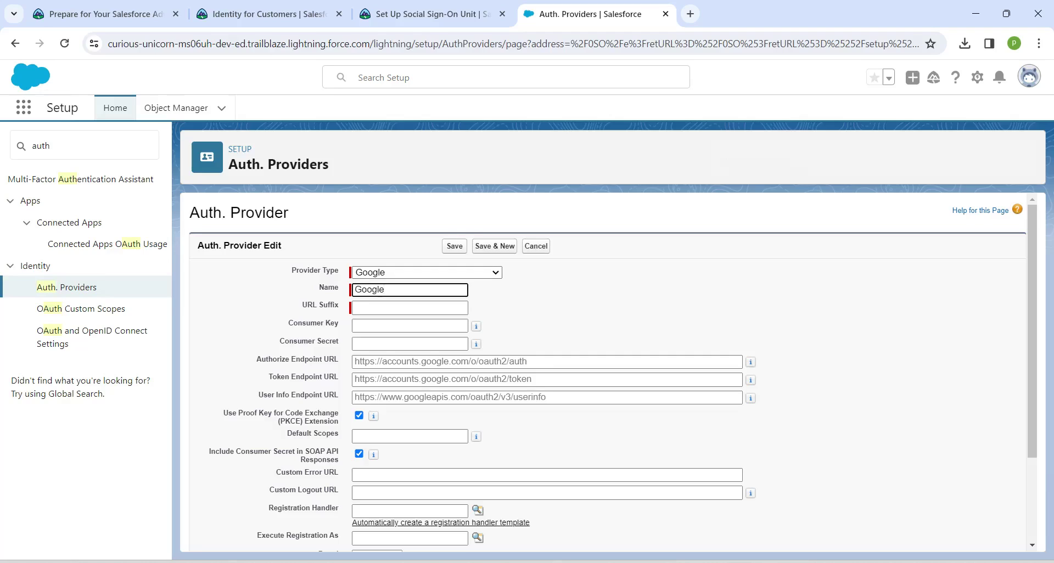
pyautogui.press('Tab')
pyautogui.write('Google')
pyautogui.press('Tab')
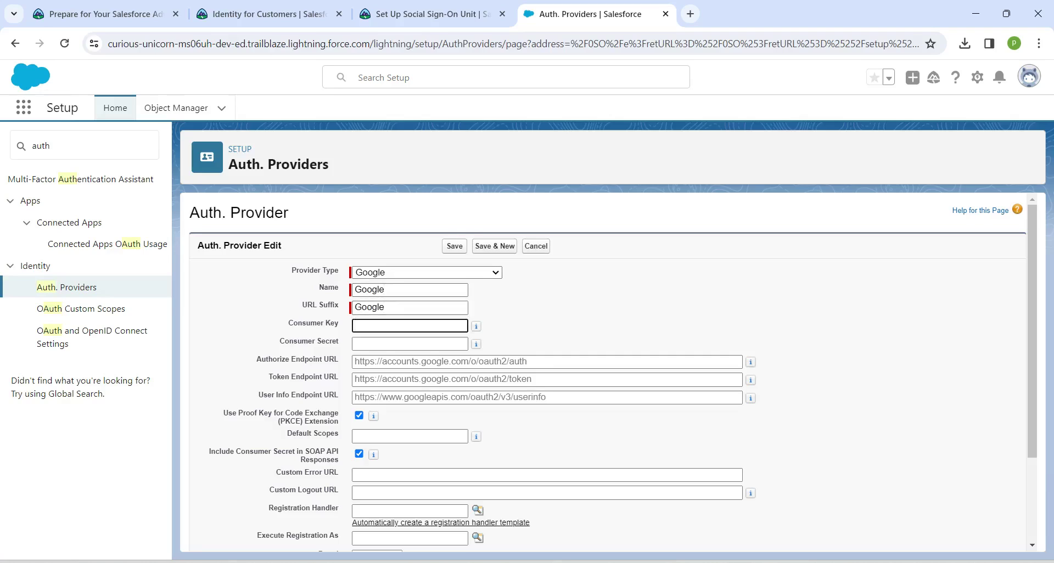
# Step: Recheck the challenge requirements and have the registration handler template created automatically for the Google provider
pyautogui.hotkey('ctrl', 'shift', 'Tab')
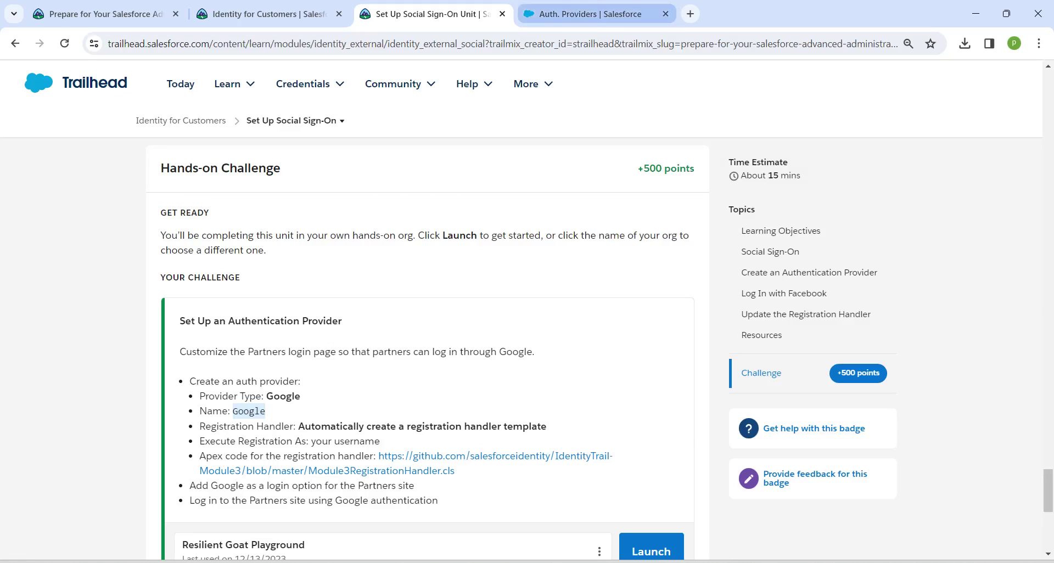
pyautogui.click(582, 13)
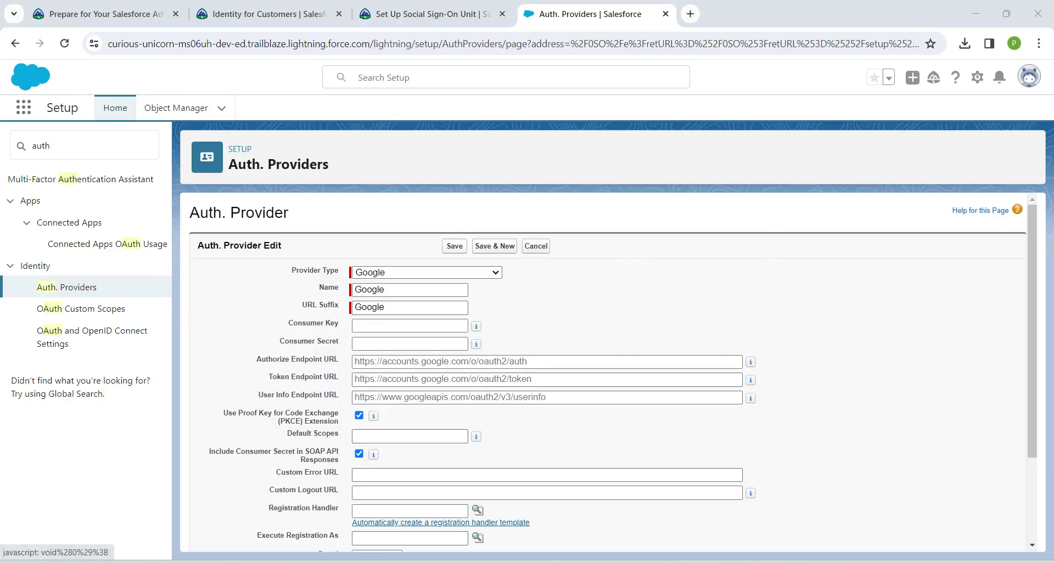
pyautogui.click(440, 523)
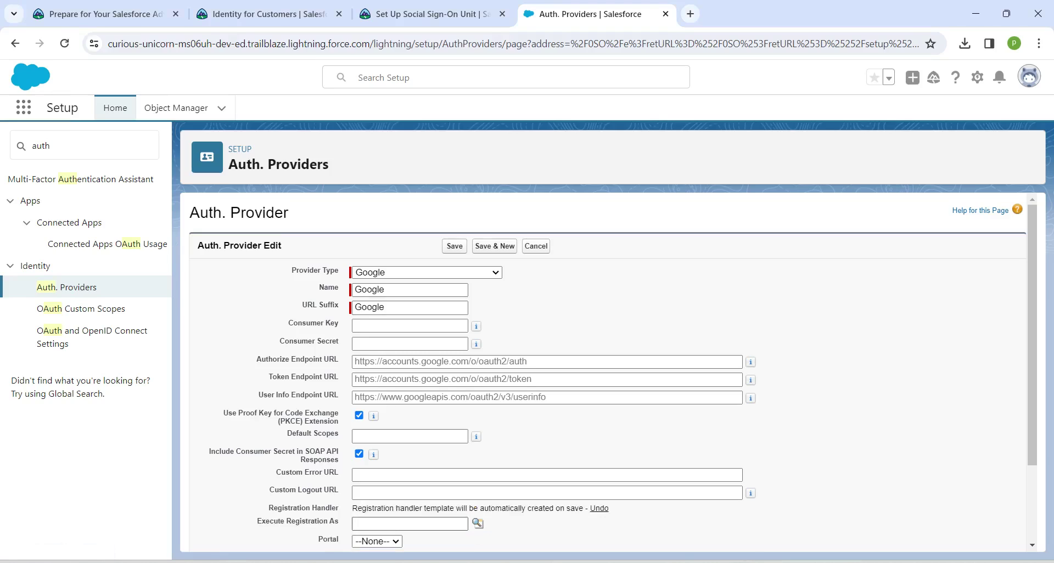
# Step: Look up and assign the user's own account as Execute Registration As, and save the auth provider
pyautogui.click(410, 525)
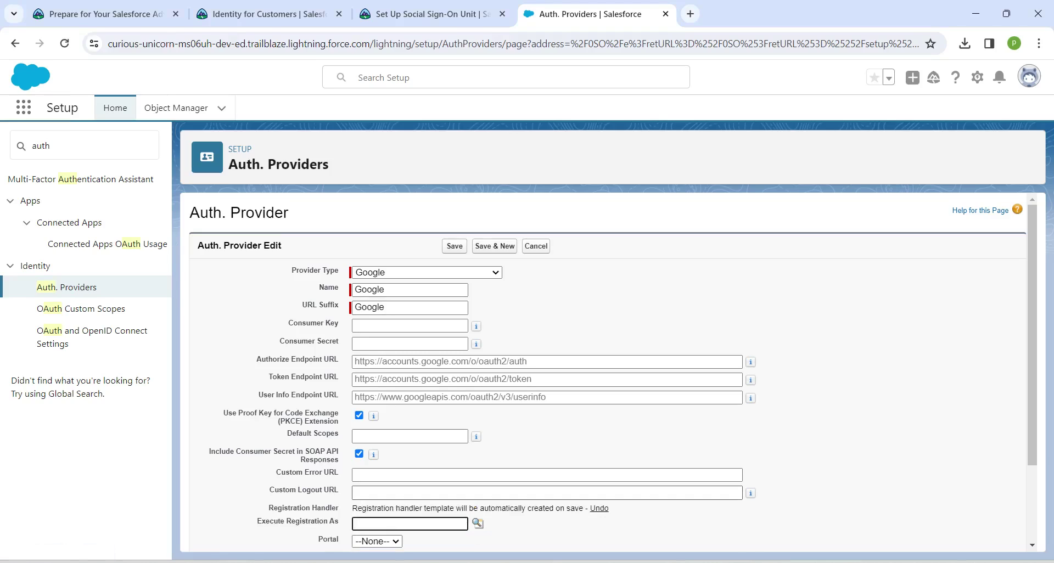
pyautogui.scroll(-1, 613, 372)
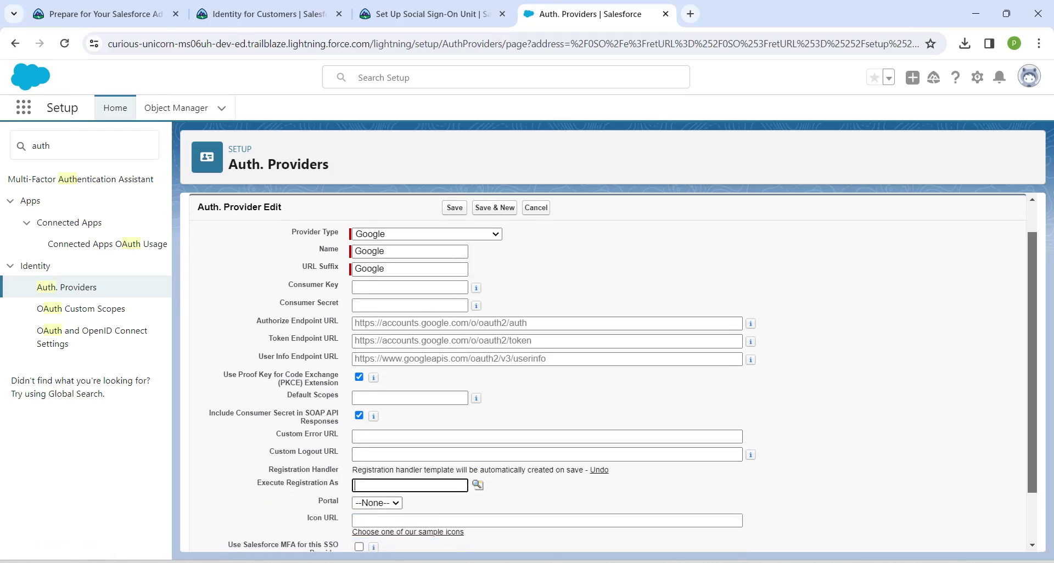
pyautogui.click(478, 485)
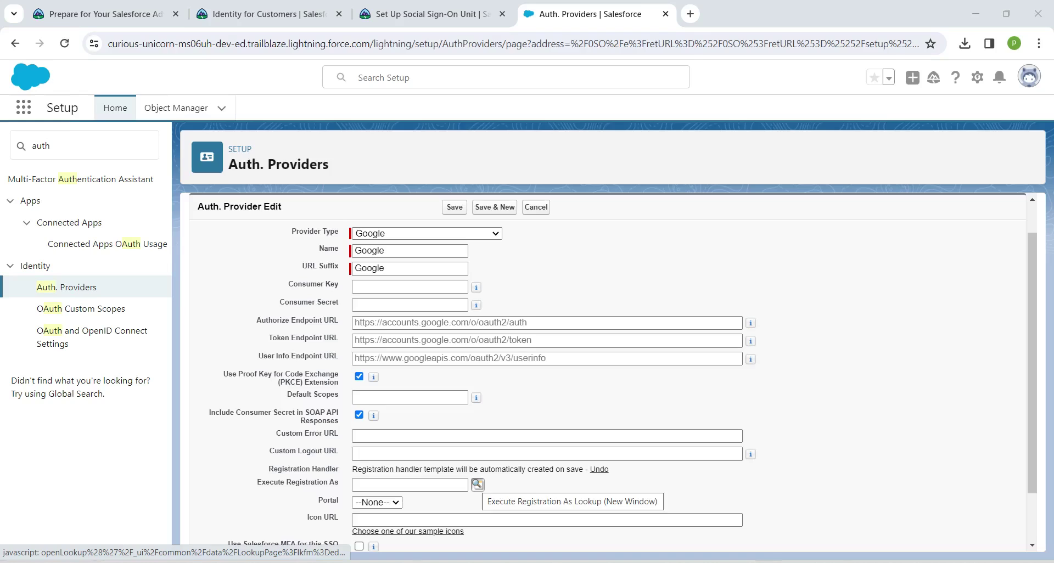
pyautogui.click(477, 484)
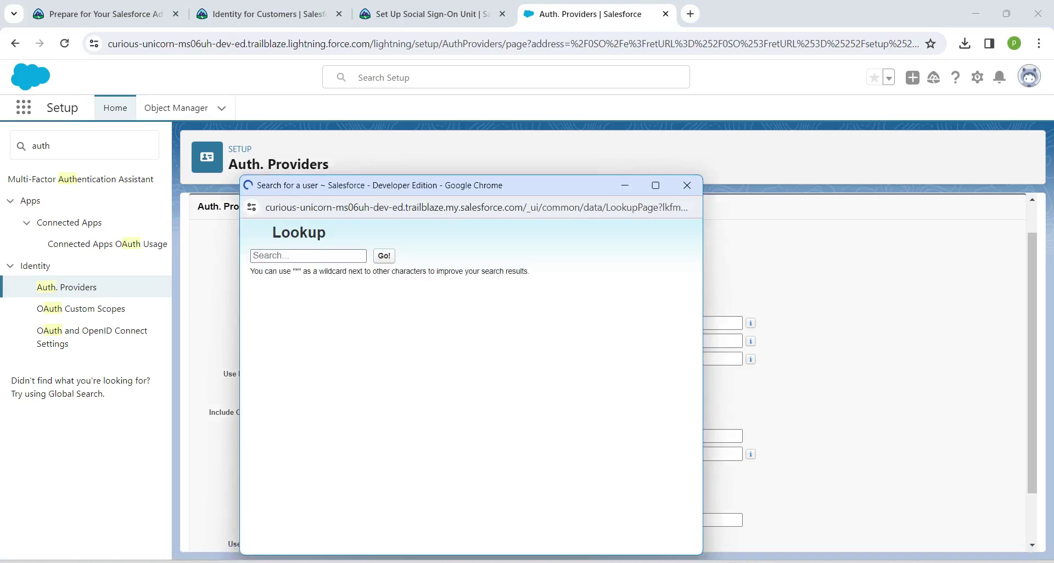
pyautogui.click(269, 368)
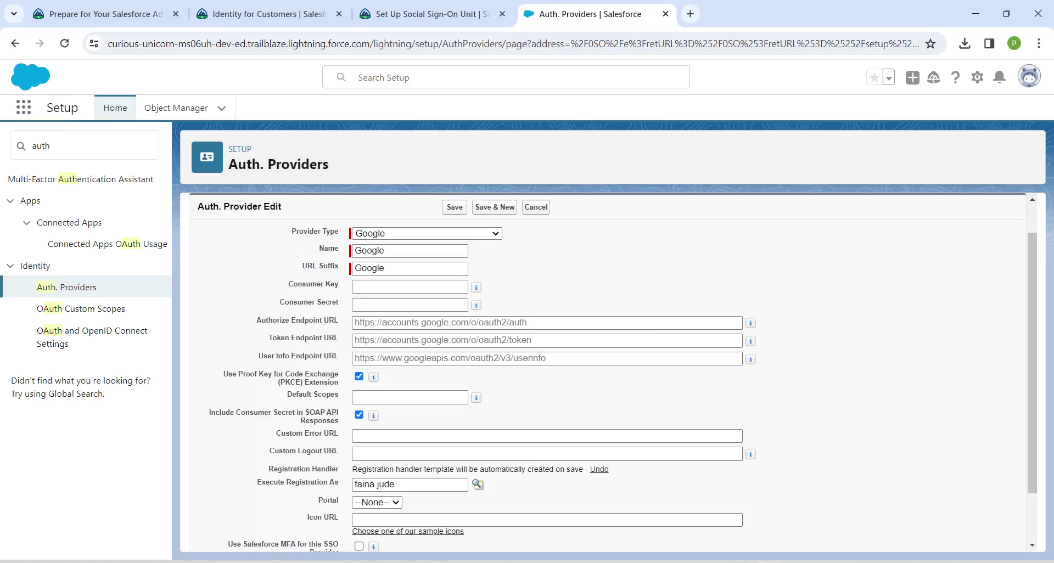
pyautogui.scroll(1, 607, 372)
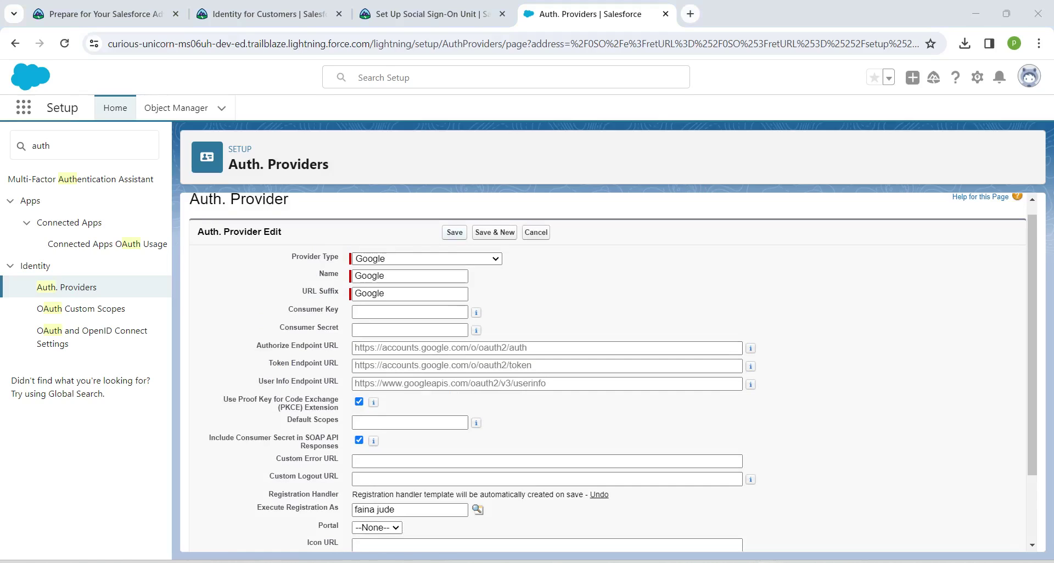
pyautogui.click(454, 233)
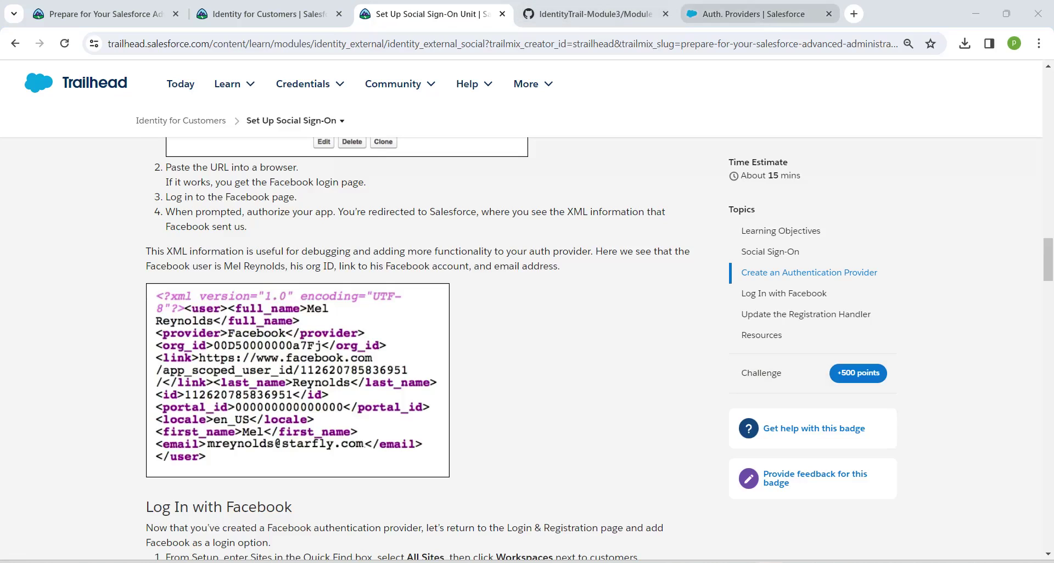
# Step: Return to the saved Google auth provider, open it for editing, and close the GitHub code page
pyautogui.click(753, 14)
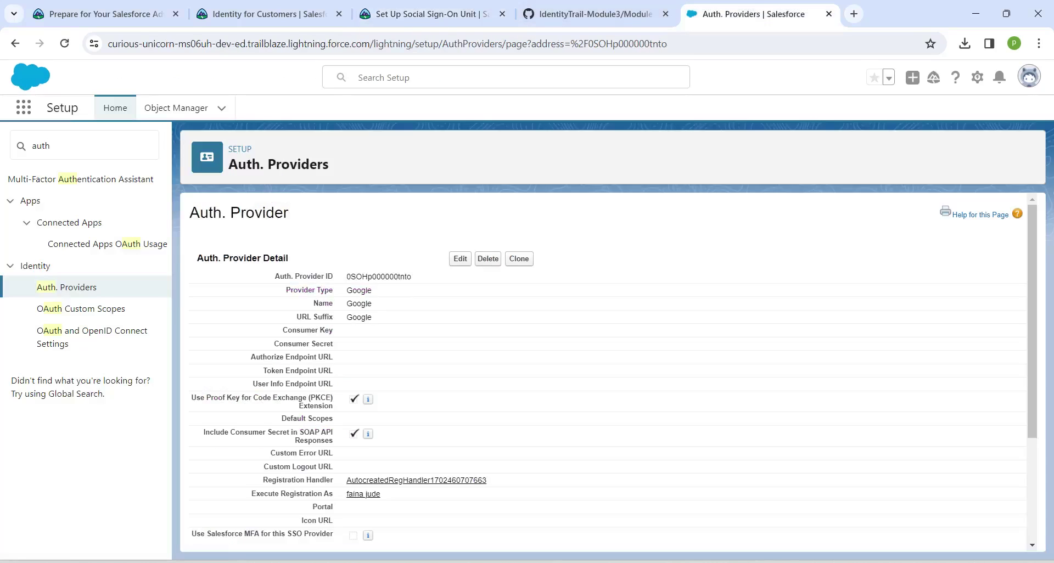
pyautogui.click(460, 258)
pyautogui.click(665, 14)
pyautogui.scroll(-2, 613, 372)
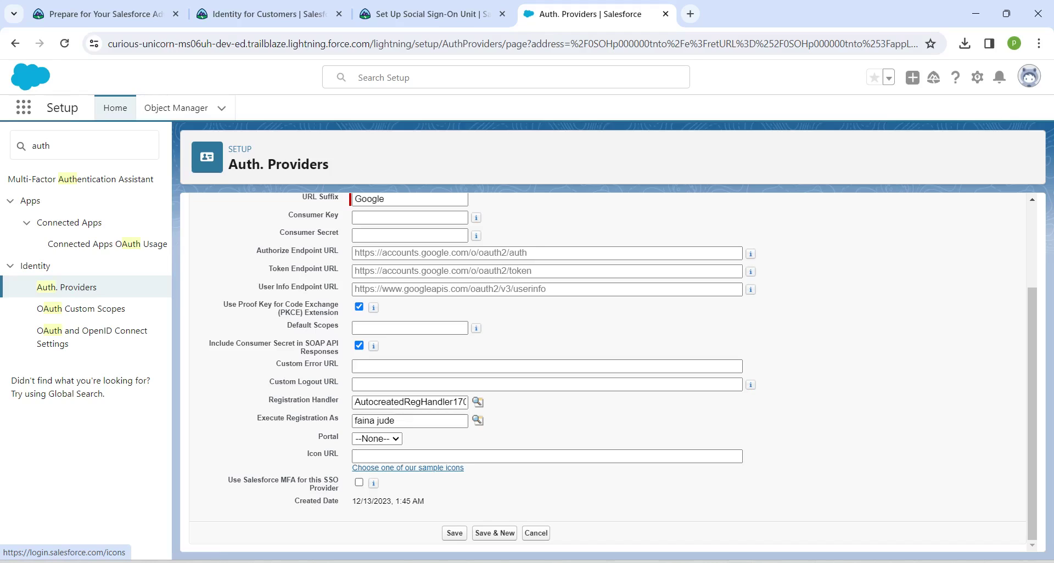
# Step: Open the sample social sign-on icons and copy the icon URL of Google: Colored
pyautogui.click(408, 467)
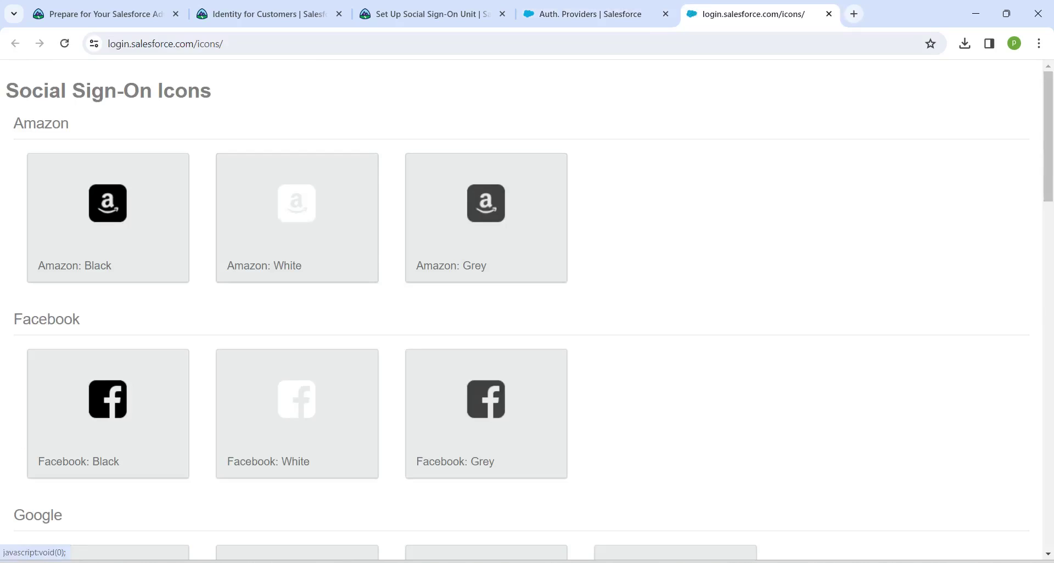
pyautogui.scroll(-5, 527, 315)
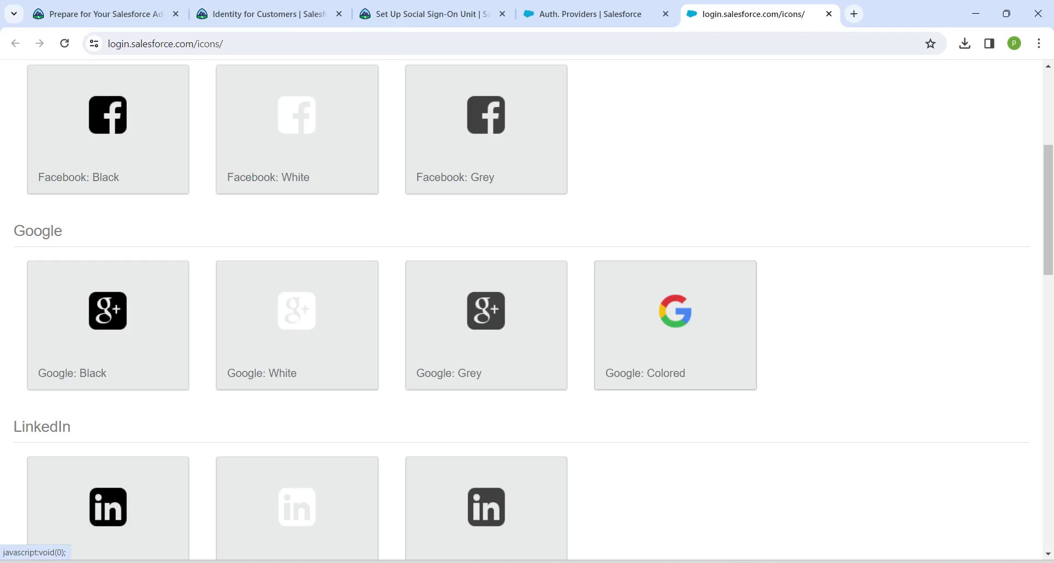
pyautogui.click(675, 325)
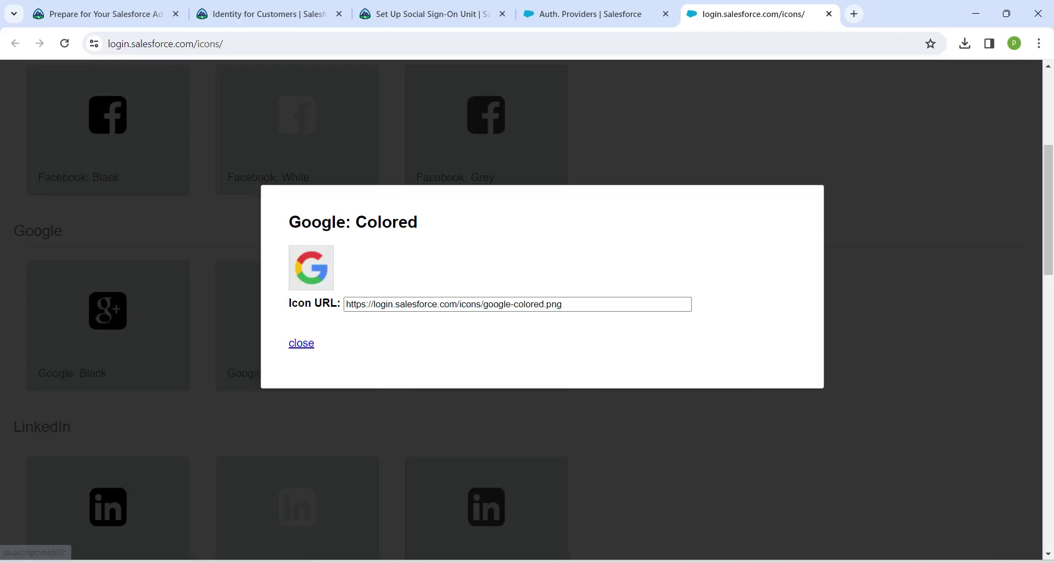
pyautogui.click(571, 304)
pyautogui.moveTo(571, 305); pyautogui.dragTo(345, 305)
pyautogui.hotkey('ctrl', 'c')
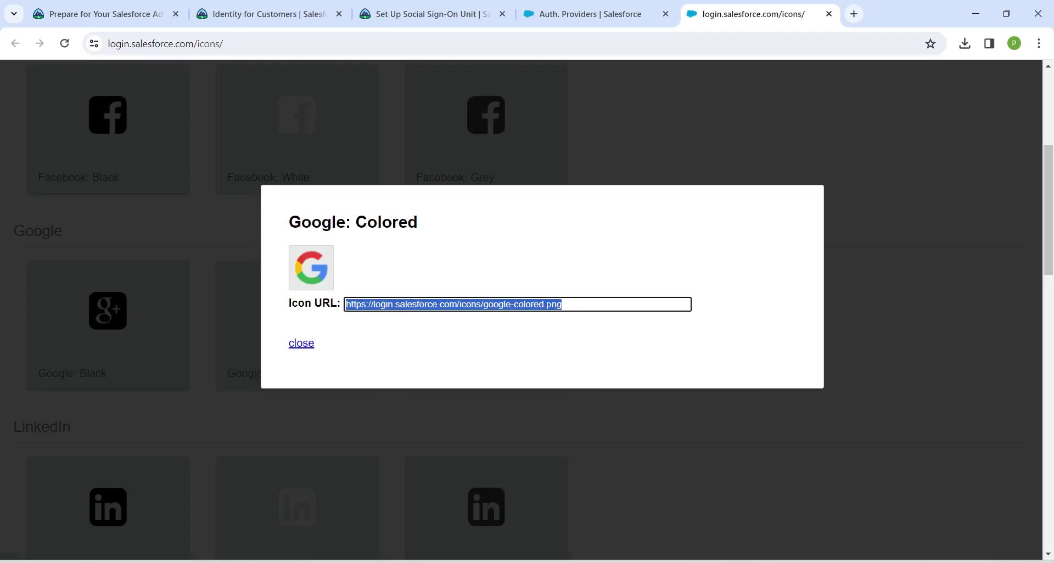
pyautogui.click(302, 343)
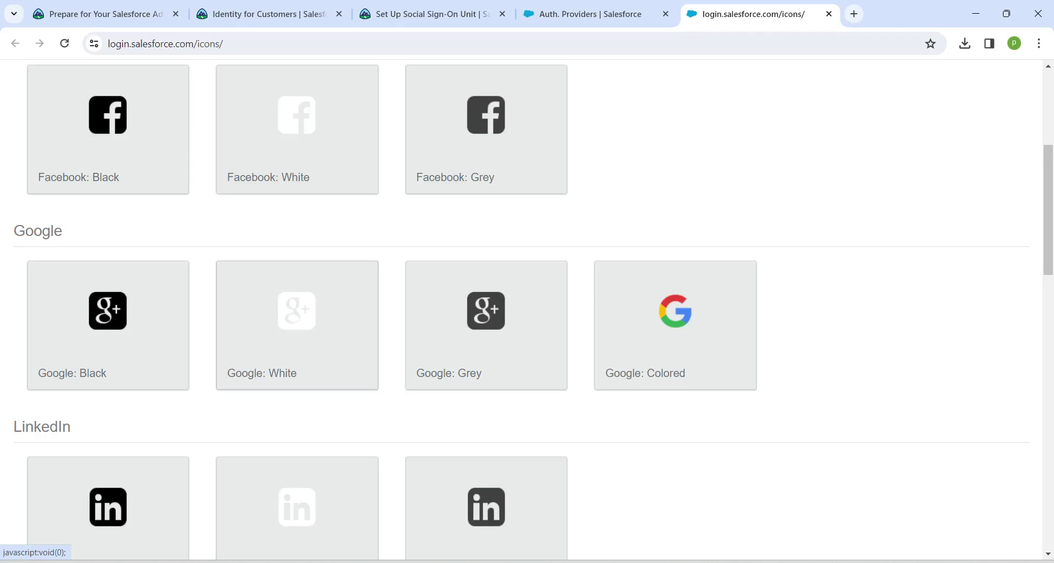
pyautogui.click(591, 14)
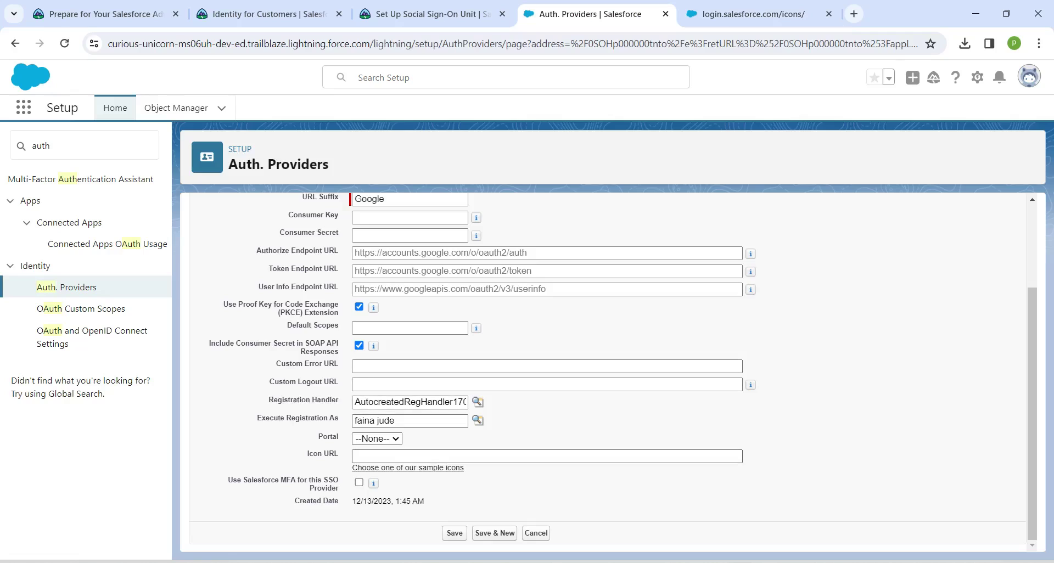
pyautogui.click(417, 456)
pyautogui.hotkey('ctrl', 'v')
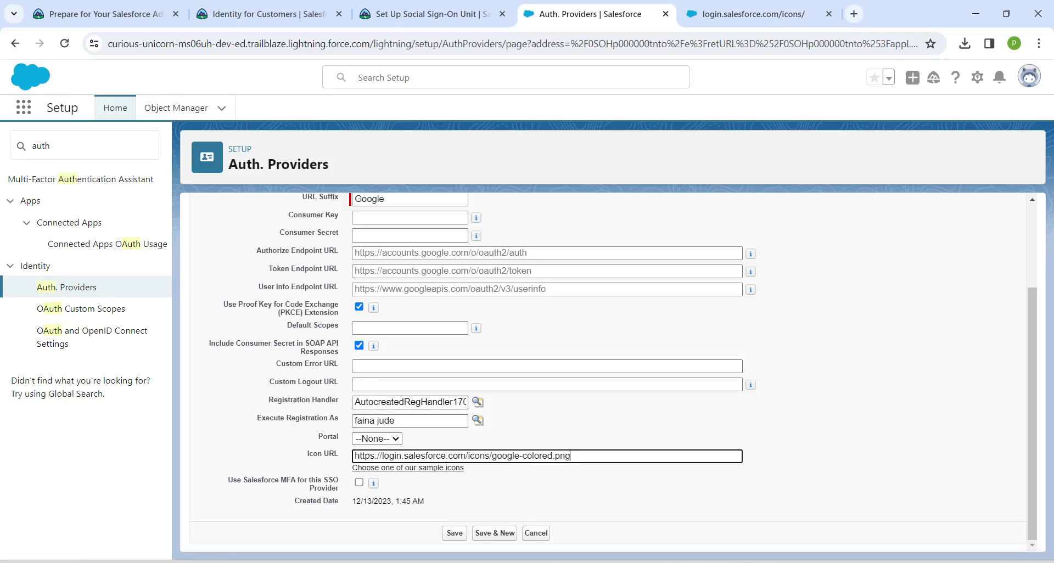
pyautogui.click(576, 494)
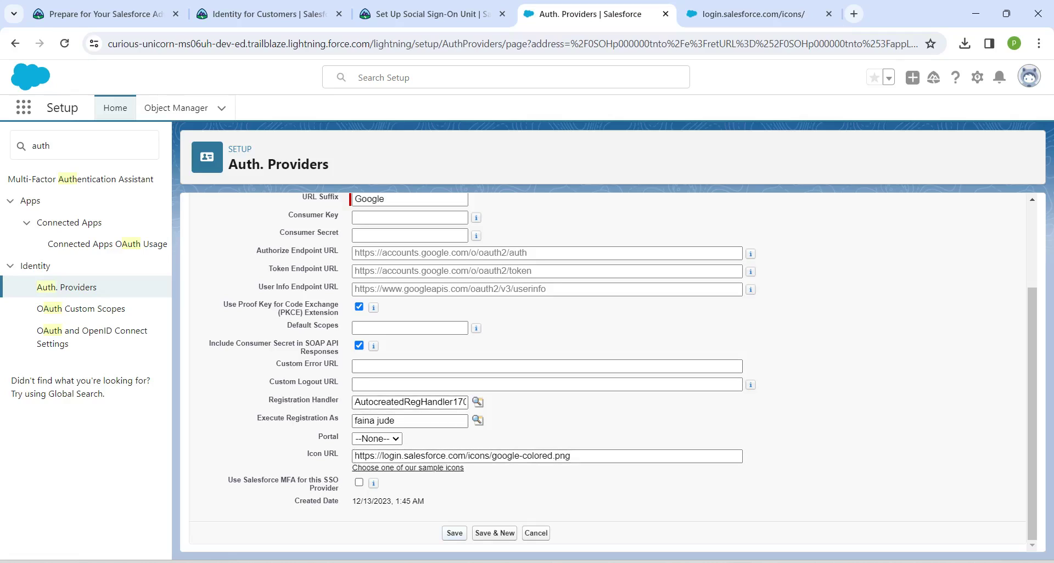
pyautogui.click(454, 533)
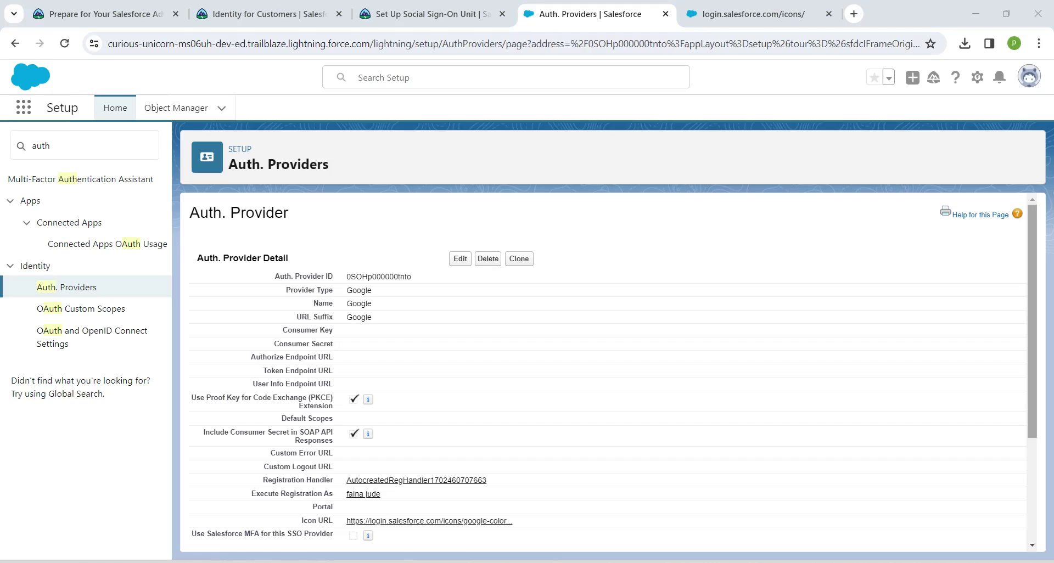
# Step: Open the Google provider's registration handler class, and copy the Module3RegistrationHandler.cls code from the GitHub page linked in the Trailhead challenge
pyautogui.scroll(-1, 612, 379)
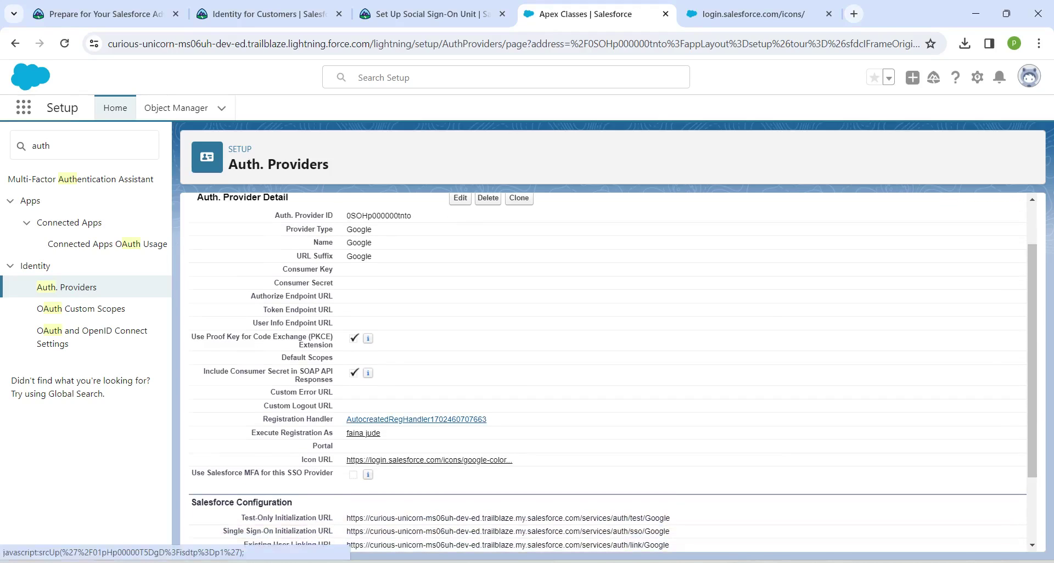
pyautogui.click(416, 419)
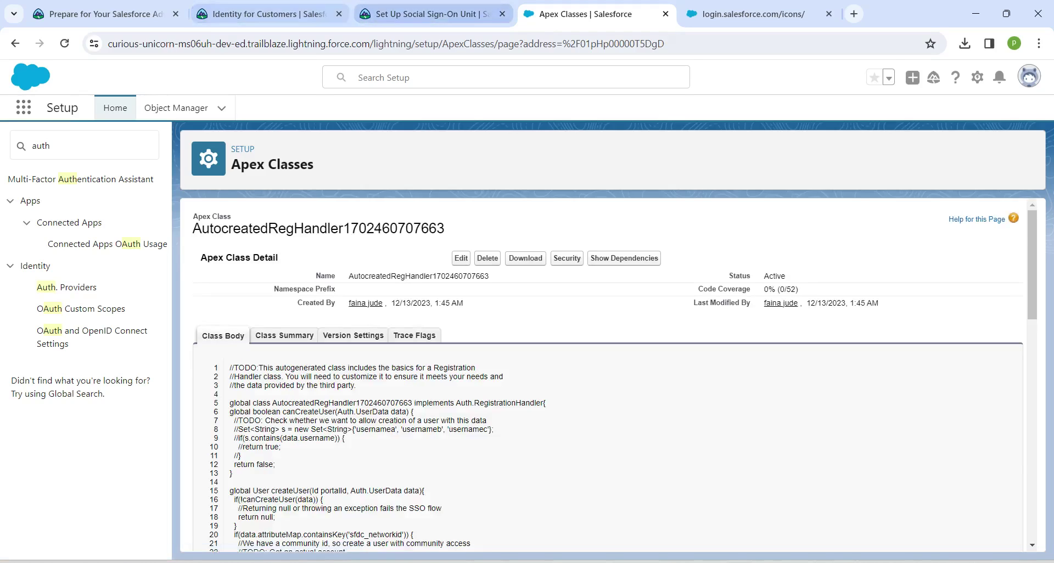
pyautogui.click(431, 14)
pyautogui.click(761, 373)
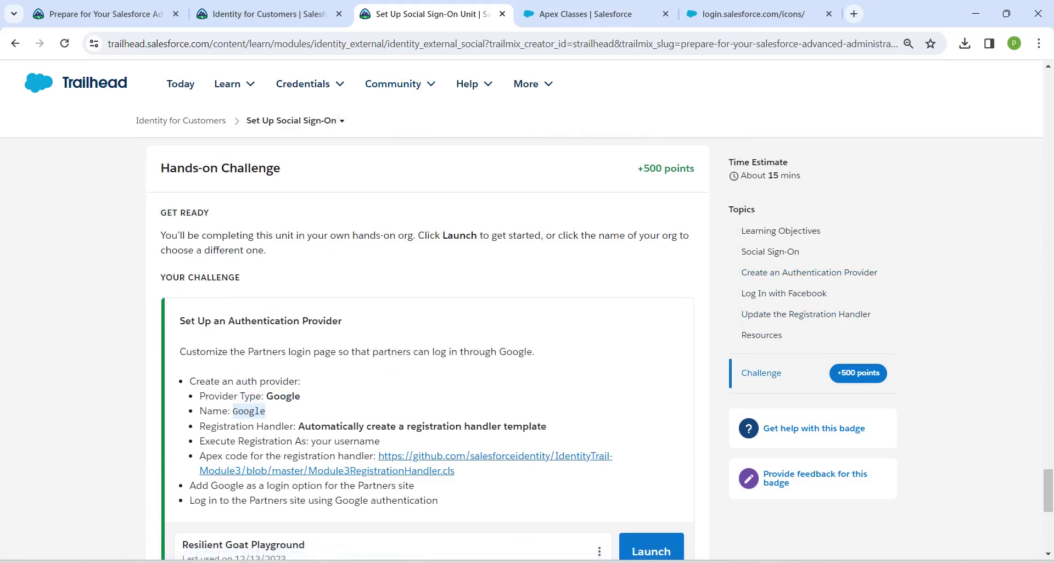
pyautogui.rightClick(437, 457)
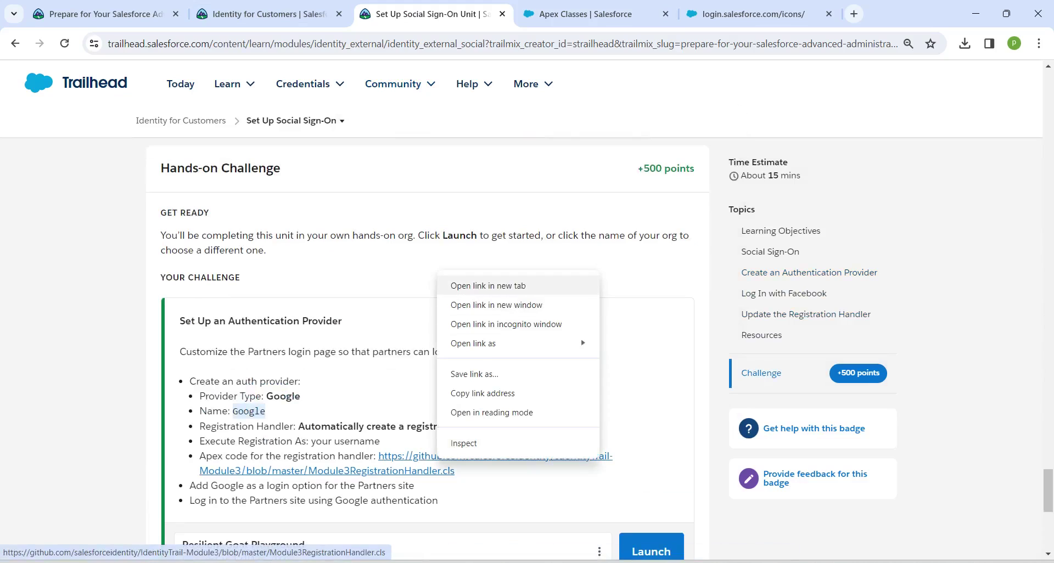
pyautogui.click(488, 285)
pyautogui.click(535, 13)
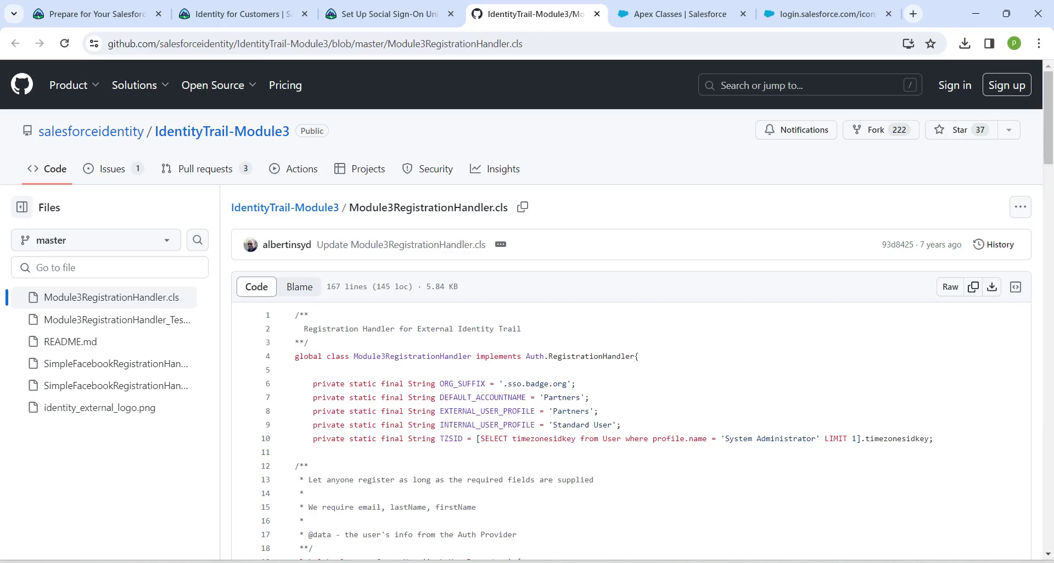
pyautogui.click(973, 287)
# Step: Replace all code in the auto-created registration handler Apex class with the copied Module3RegistrationHandler code and save the class
pyautogui.click(681, 14)
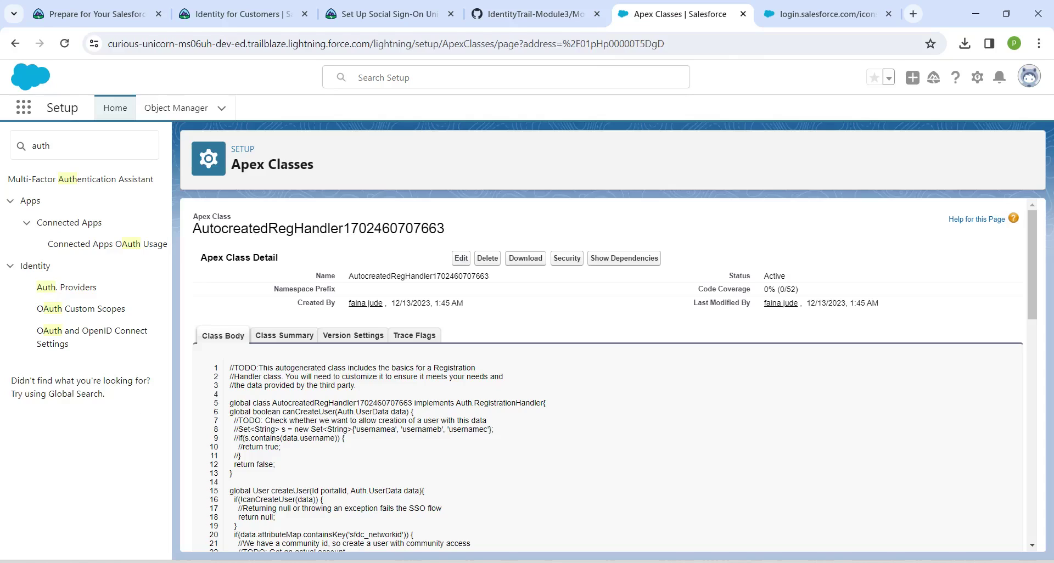
pyautogui.click(461, 258)
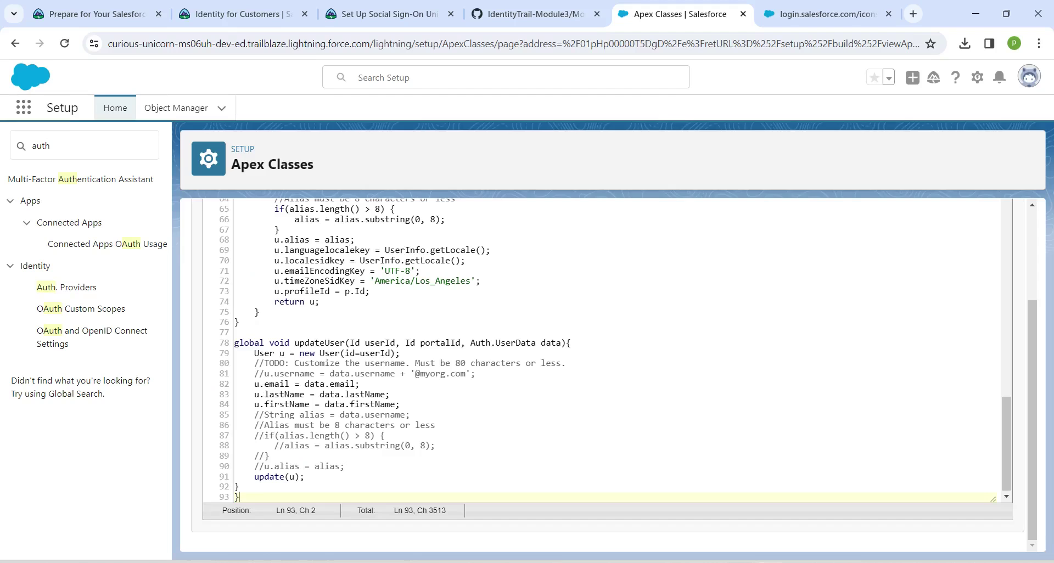
pyautogui.hotkey('ctrl', 'a')
pyautogui.hotkey('ctrl', 'v')
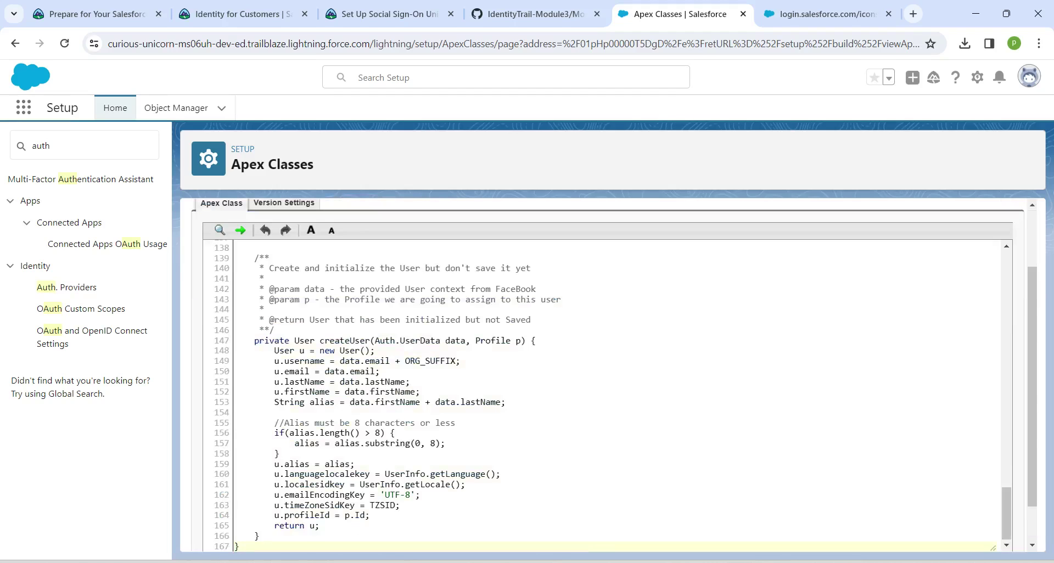
pyautogui.scroll(20, 615, 394)
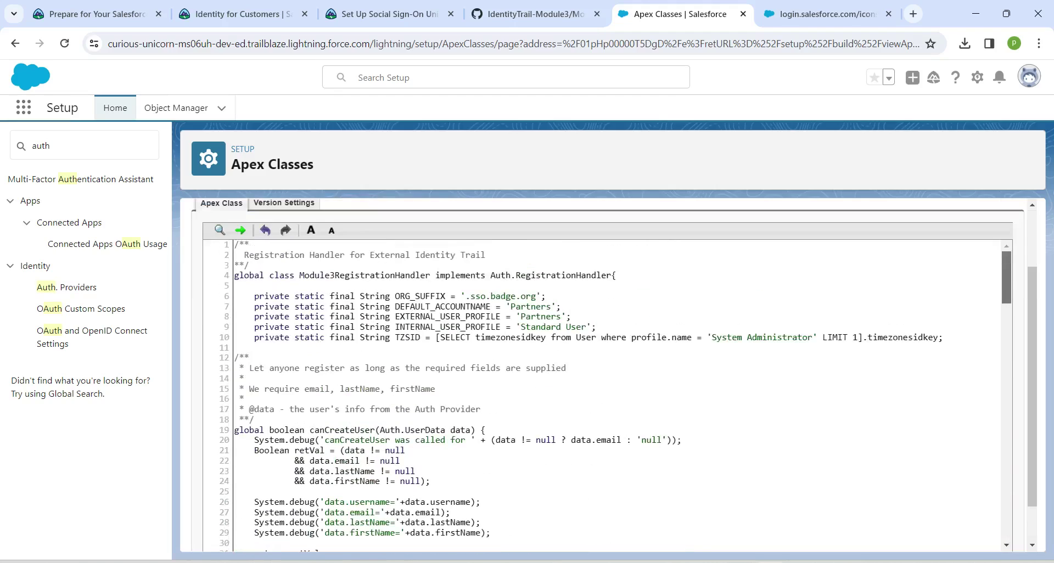
pyautogui.scroll(2, 615, 394)
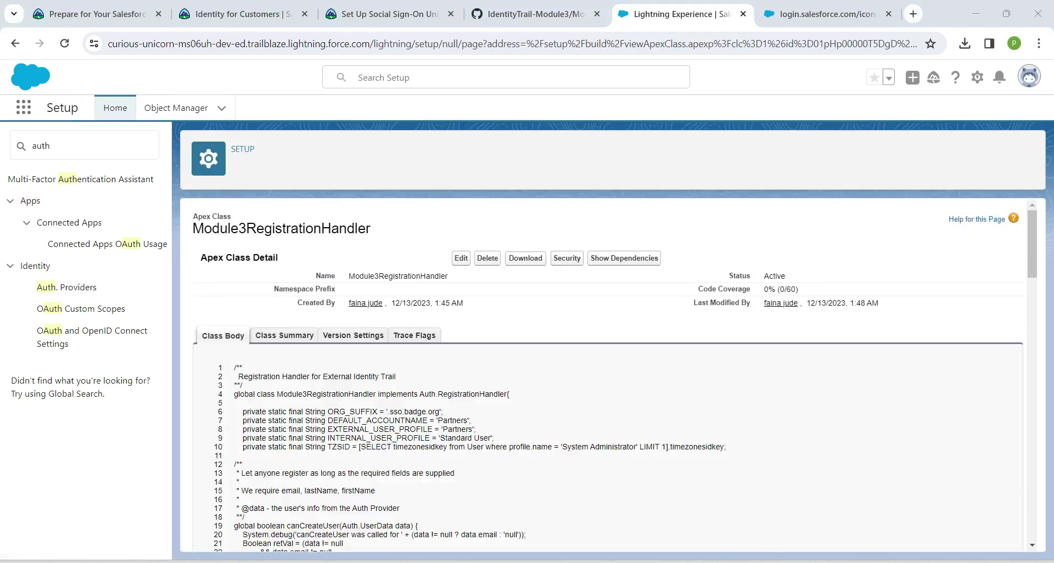
# Step: Find the My Domain settings in Setup and open them
pyautogui.doubleClick(41, 146)
pyautogui.press('BackSpace')
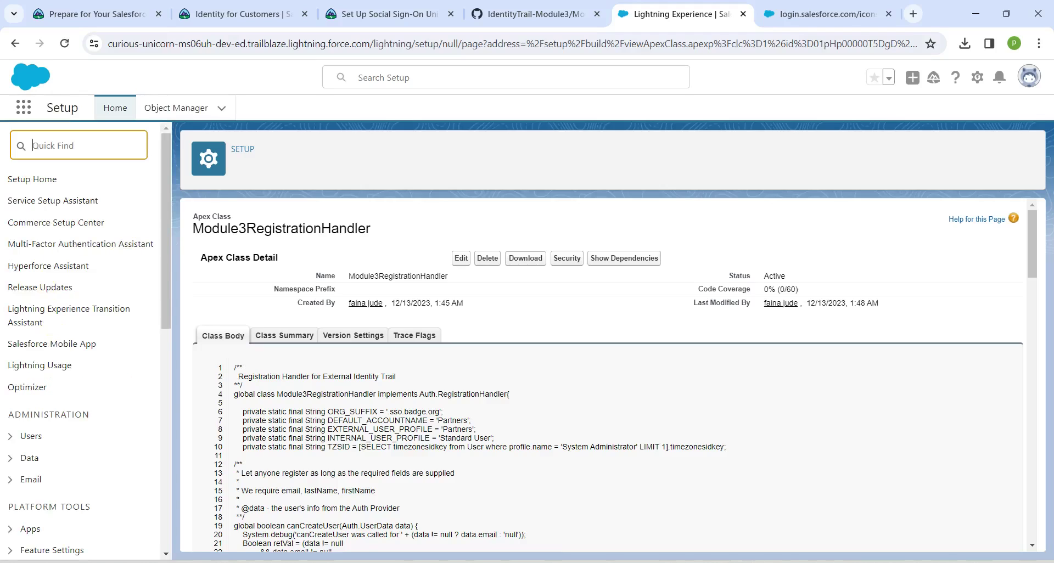
pyautogui.write('my domi')
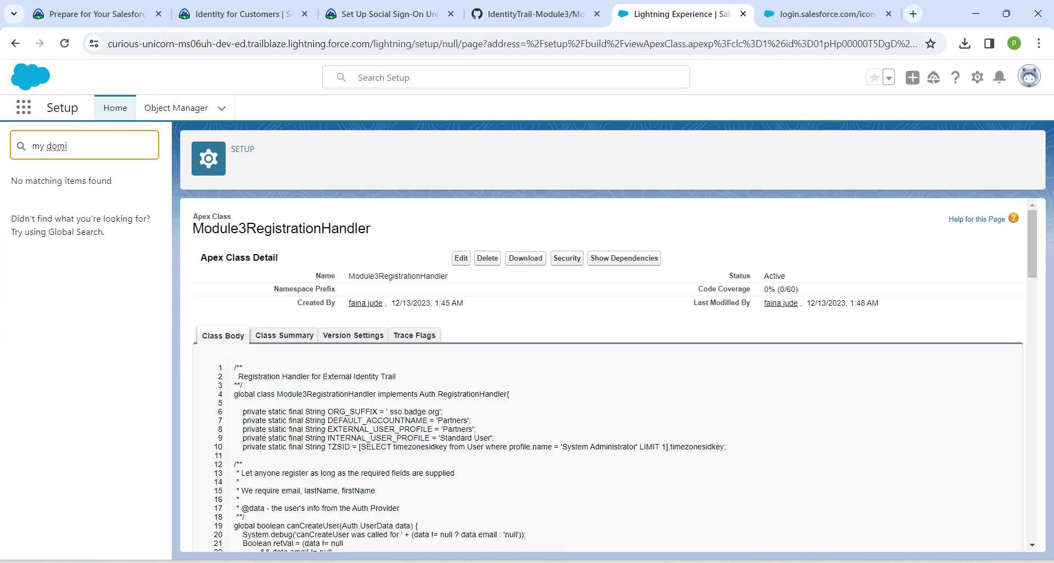
pyautogui.press('BackSpace')
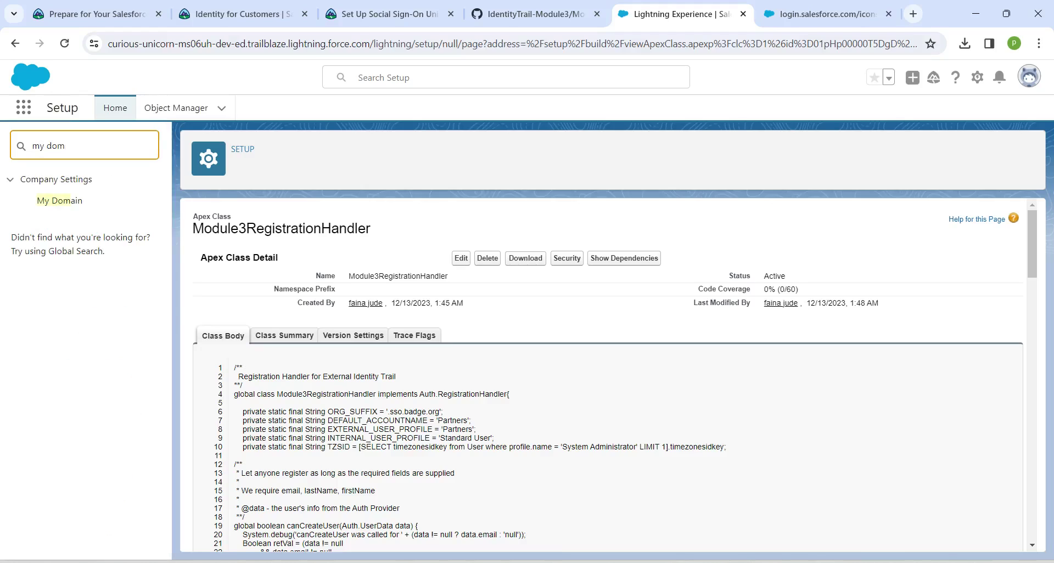
pyautogui.click(59, 201)
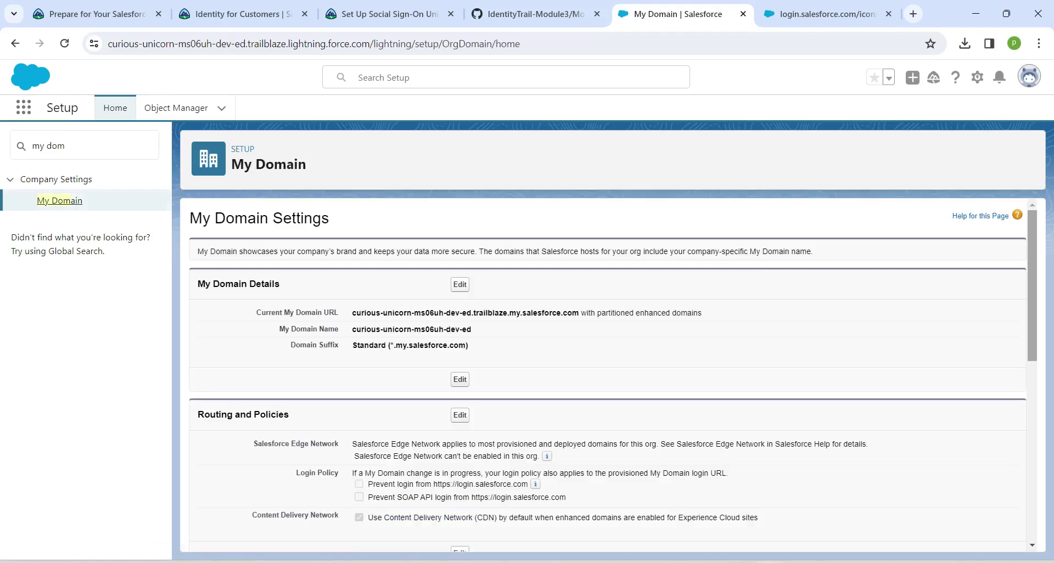
# Step: Enable Google as an authentication service in My Domain's Authentication Configuration, alongside Login Form, and save
pyautogui.scroll(-8, 608, 373)
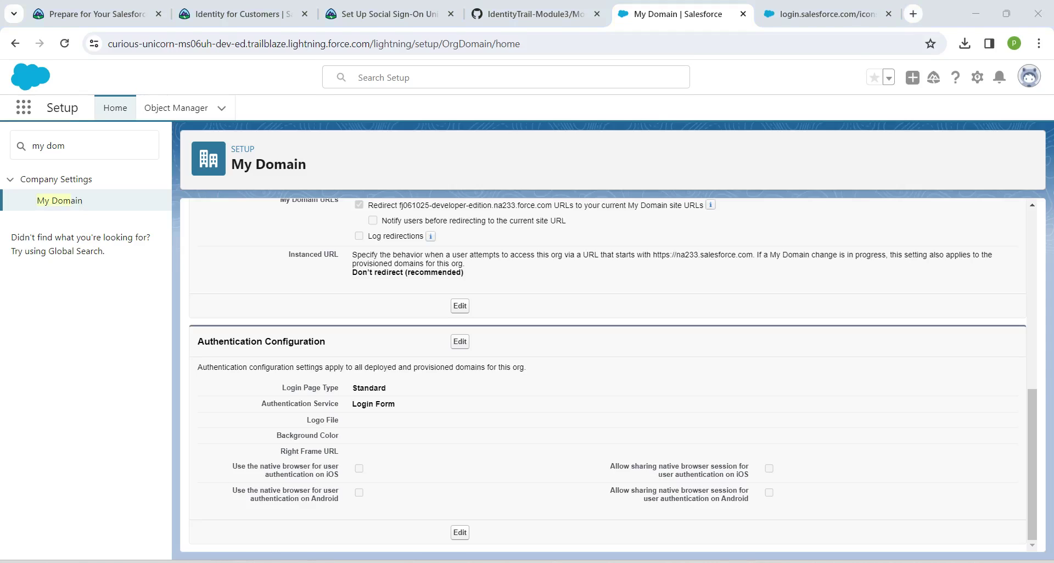
pyautogui.click(460, 341)
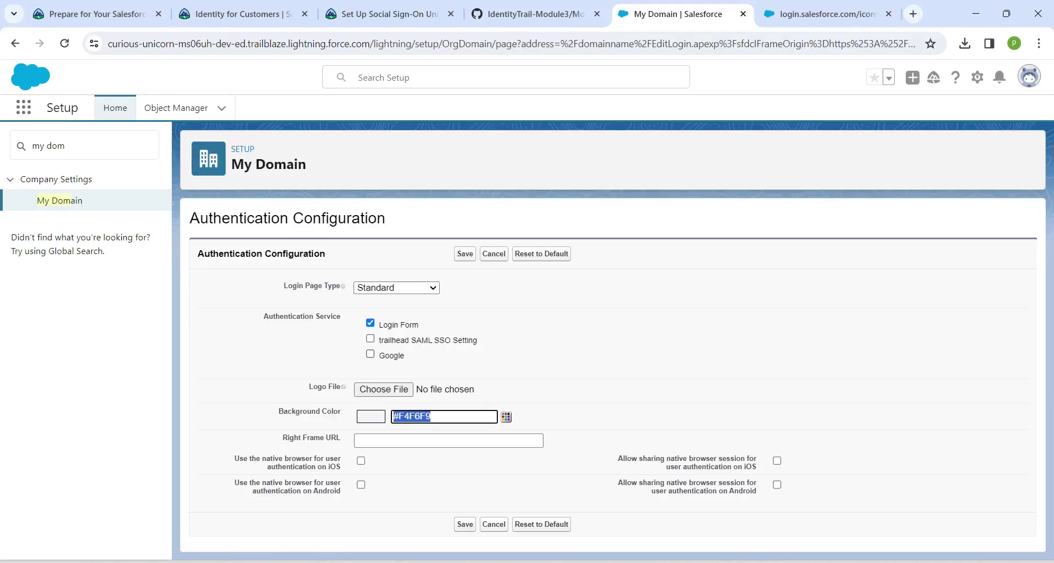
pyautogui.click(370, 354)
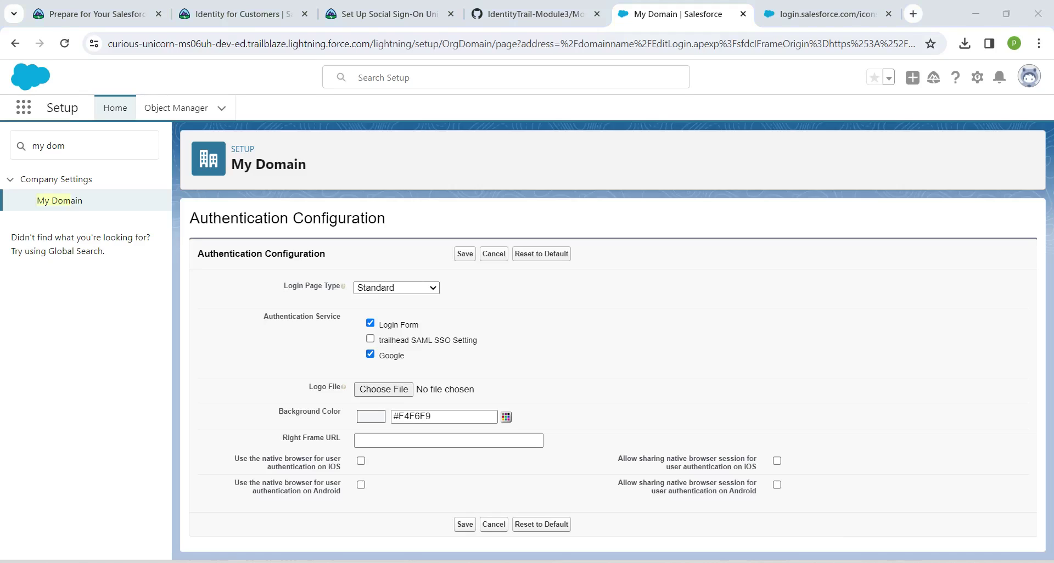
pyautogui.click(465, 254)
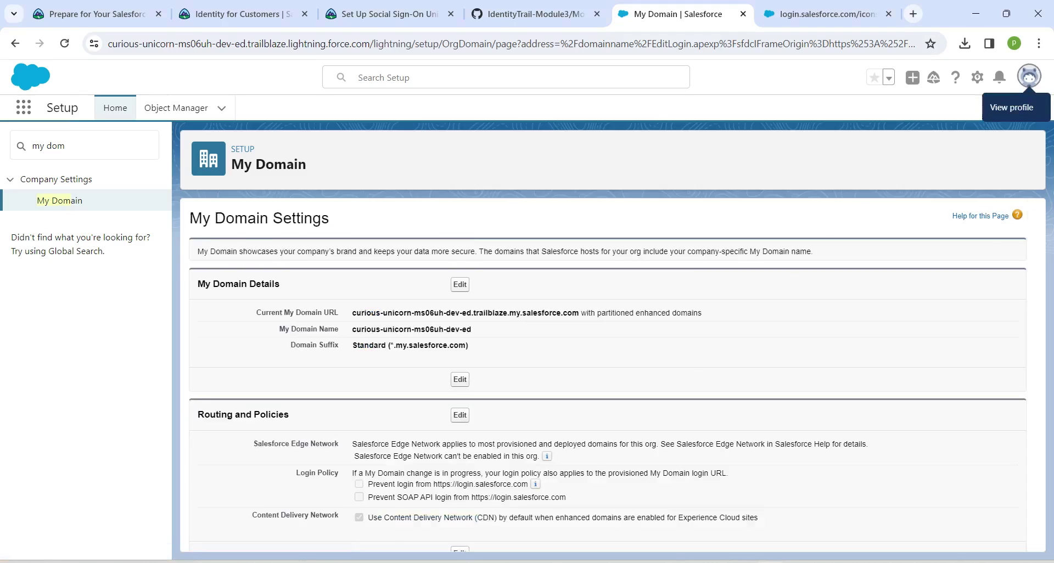
# Step: Log out of the org and choose to log in with Google on its login page
pyautogui.click(1029, 76)
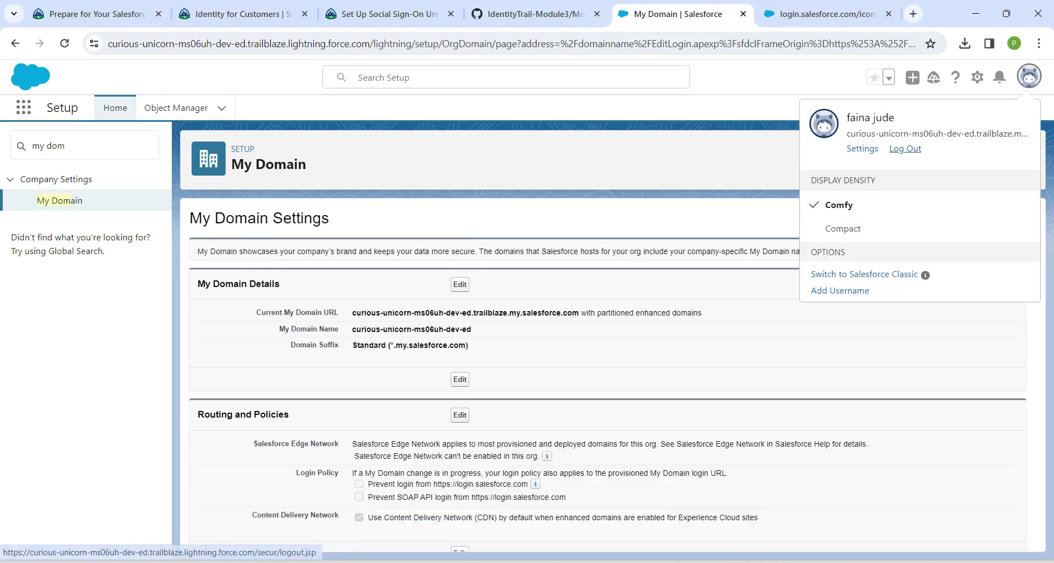
pyautogui.click(905, 148)
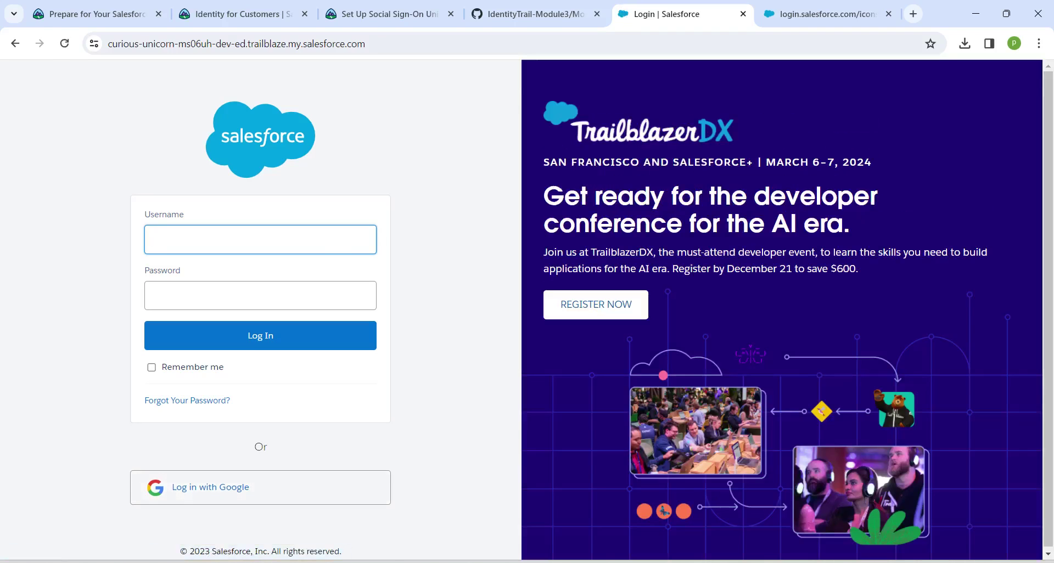
pyautogui.click(211, 487)
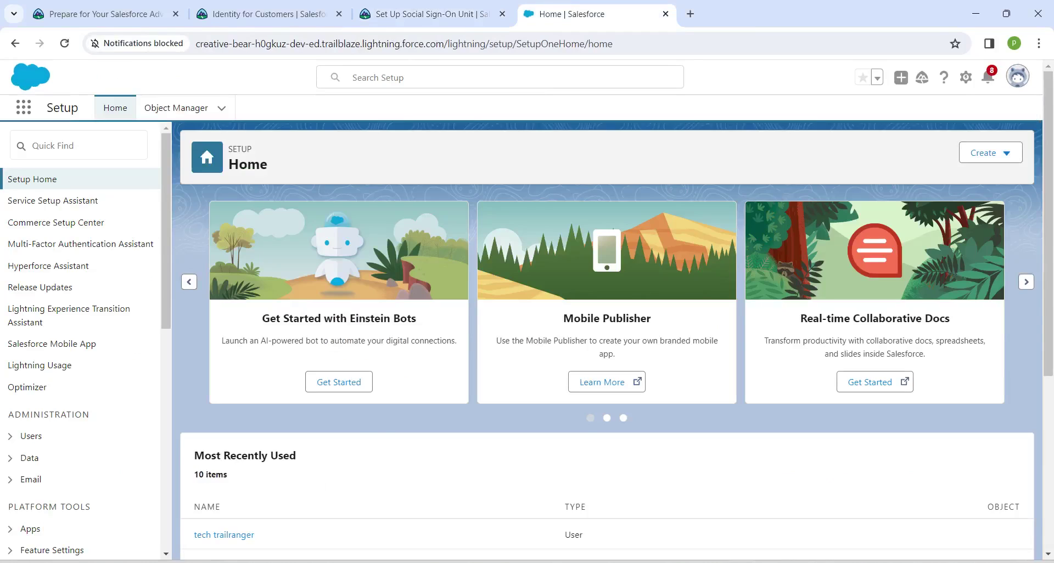
# Step: Submit the Set Up Social Sign-On challenge for checking on Trailhead, and reload the Identity for Customers module page
pyautogui.click(425, 13)
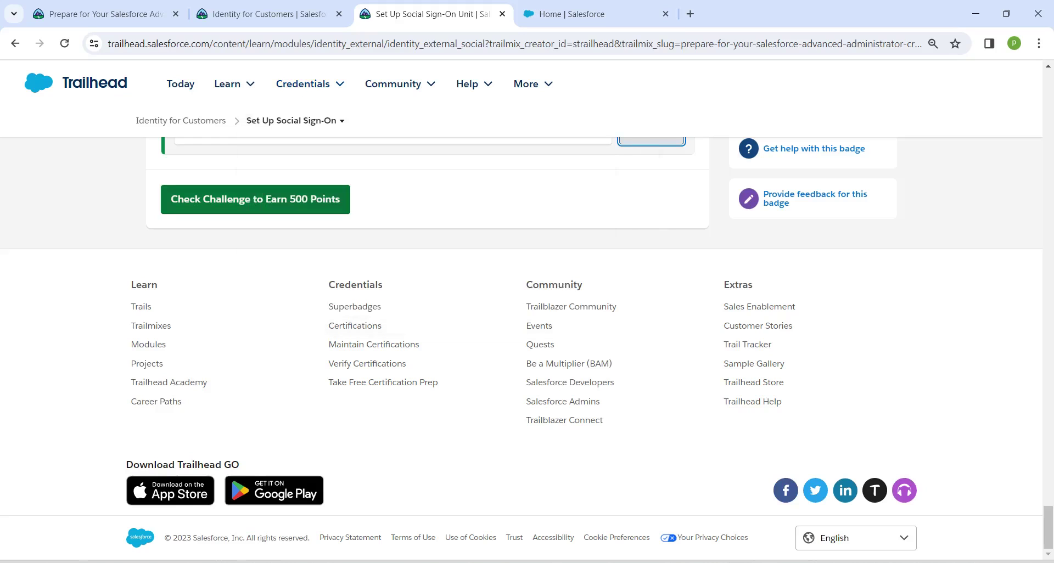
pyautogui.click(256, 199)
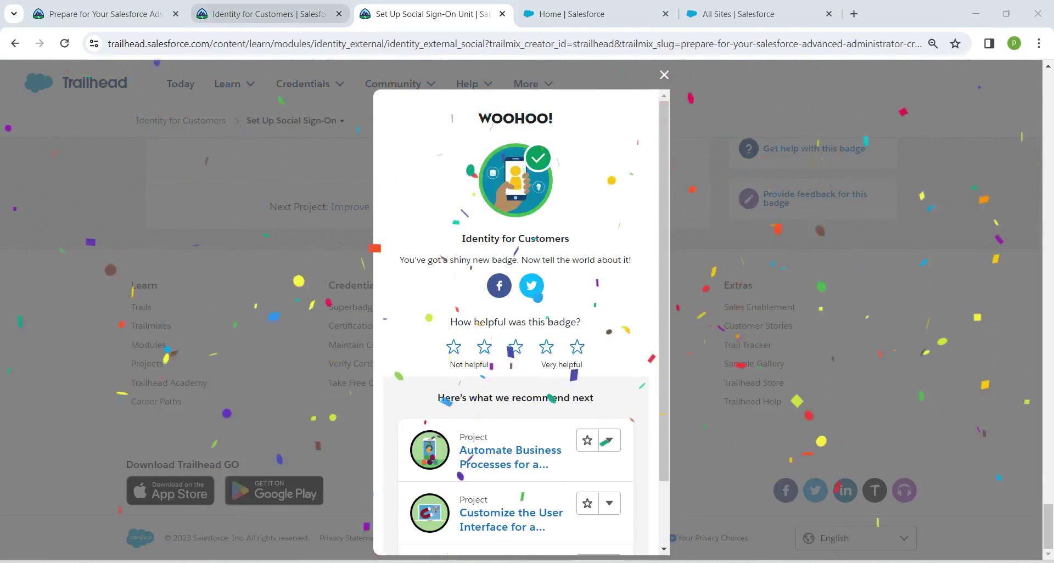
pyautogui.click(269, 14)
pyautogui.click(64, 43)
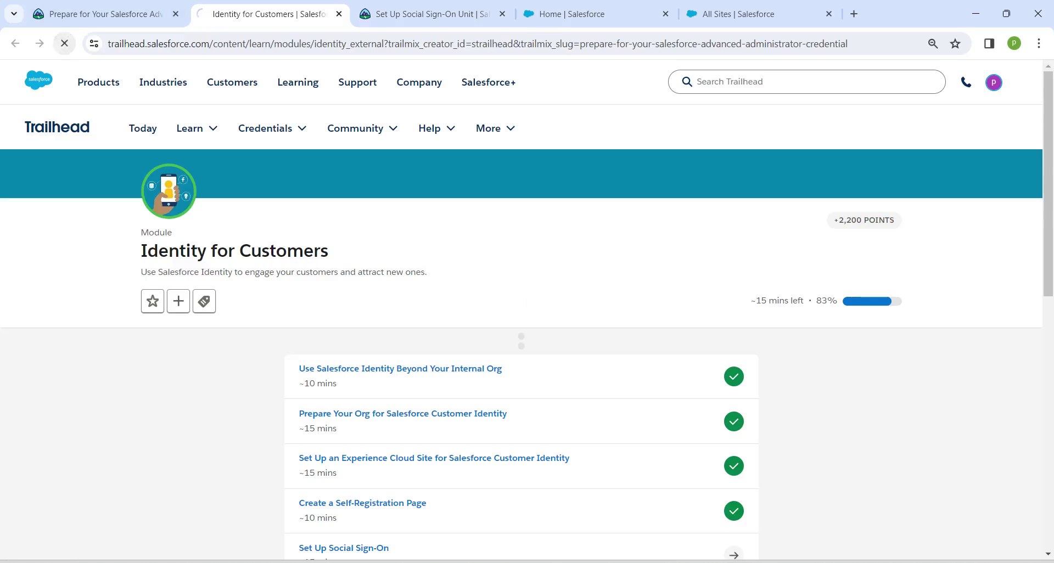